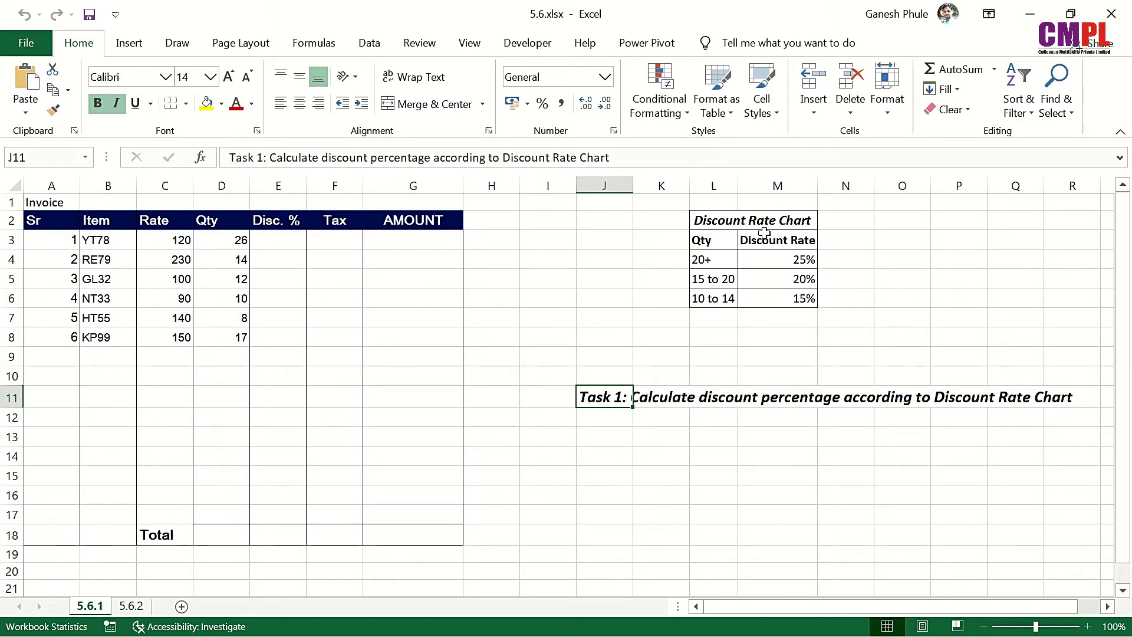
# Step: Examine the Discount Rate Chart's quantity ranges and their matching discount rates
pyautogui.click(278, 244)
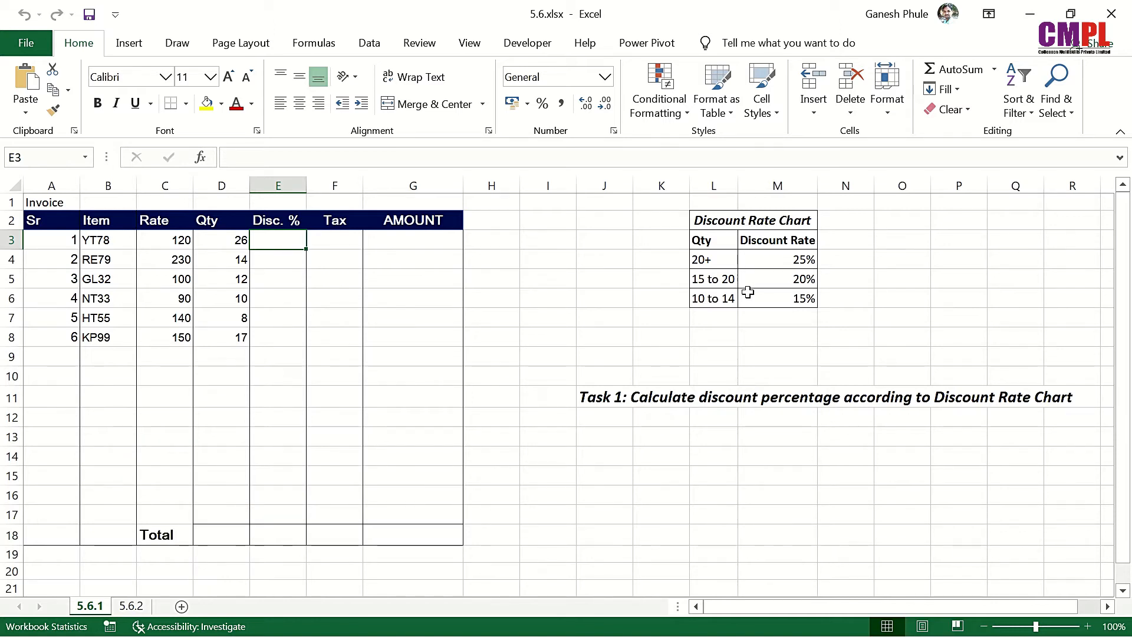
pyautogui.click(712, 257)
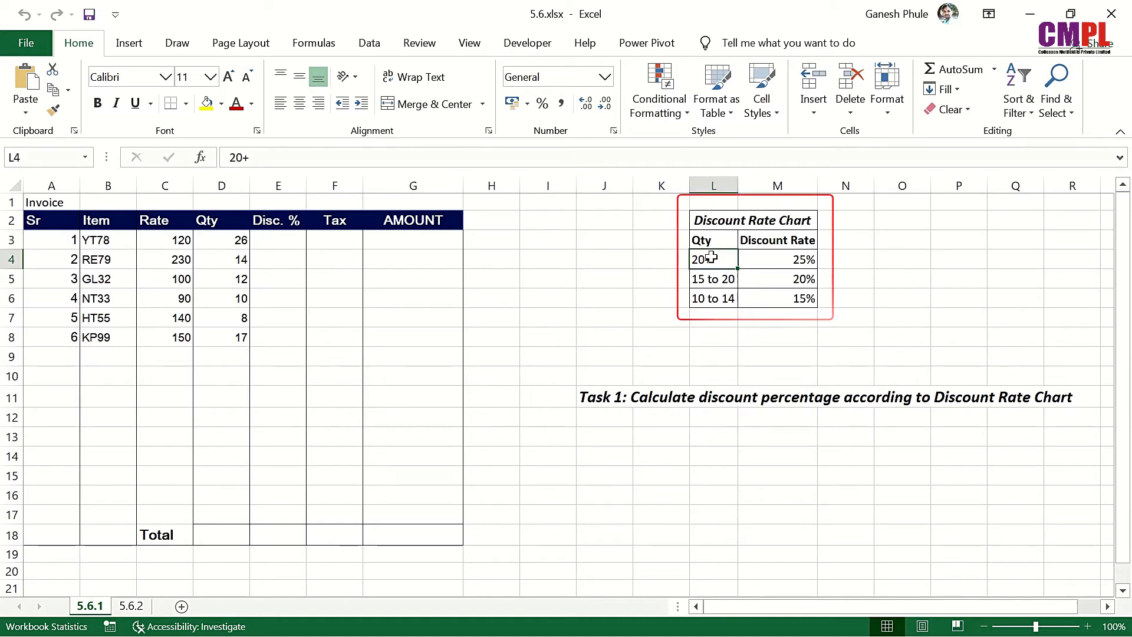
pyautogui.click(765, 267)
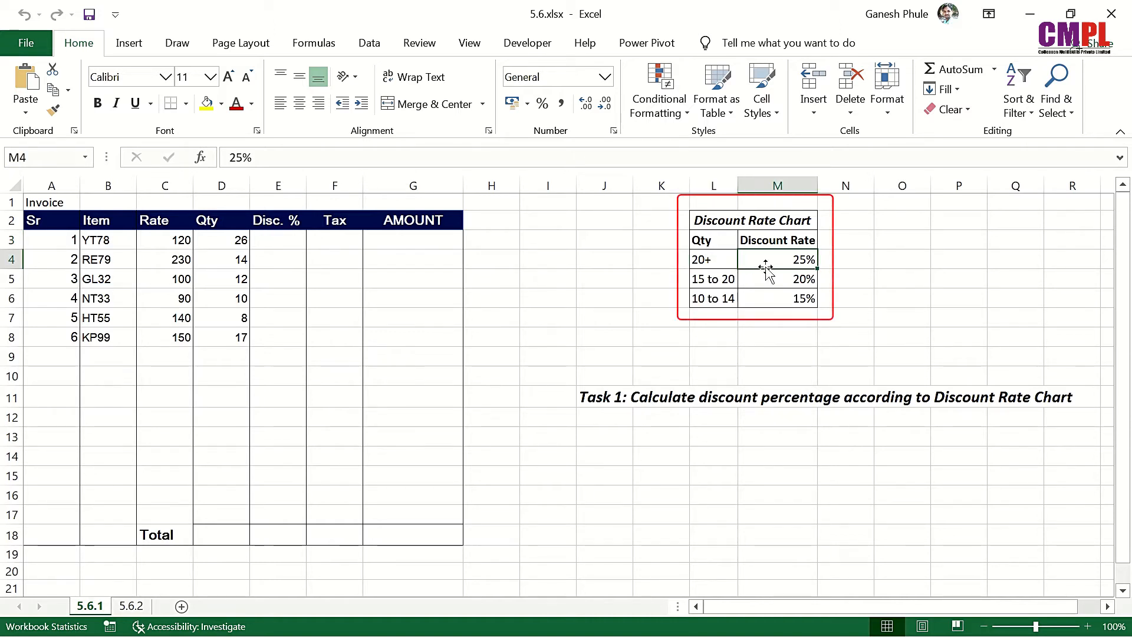
pyautogui.click(722, 280)
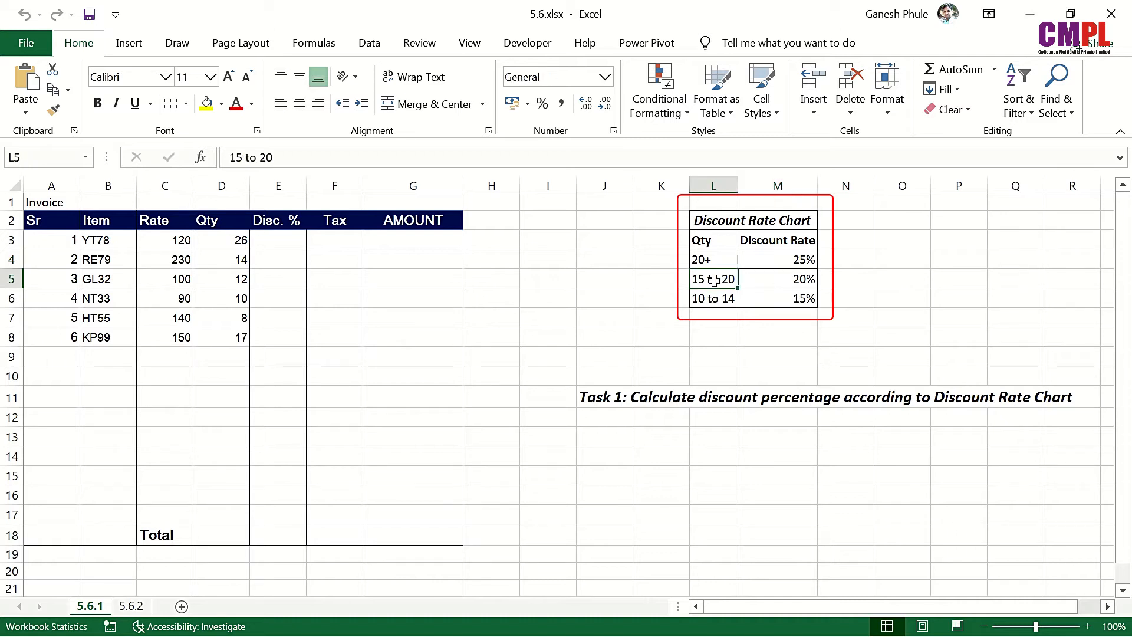
pyautogui.click(774, 279)
pyautogui.click(719, 301)
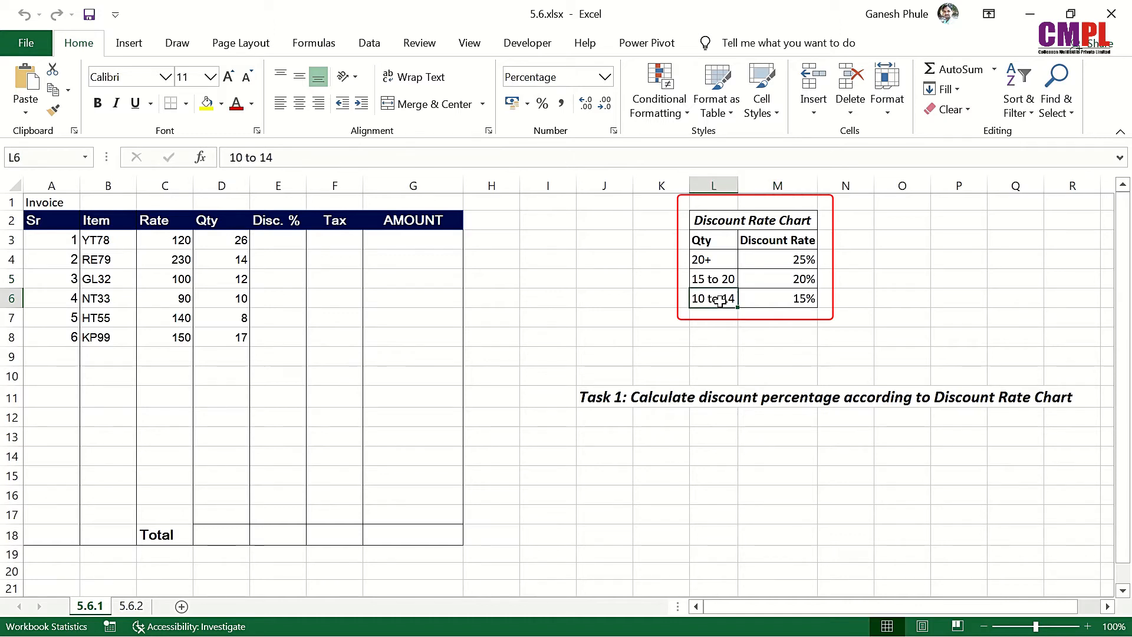
pyautogui.click(761, 304)
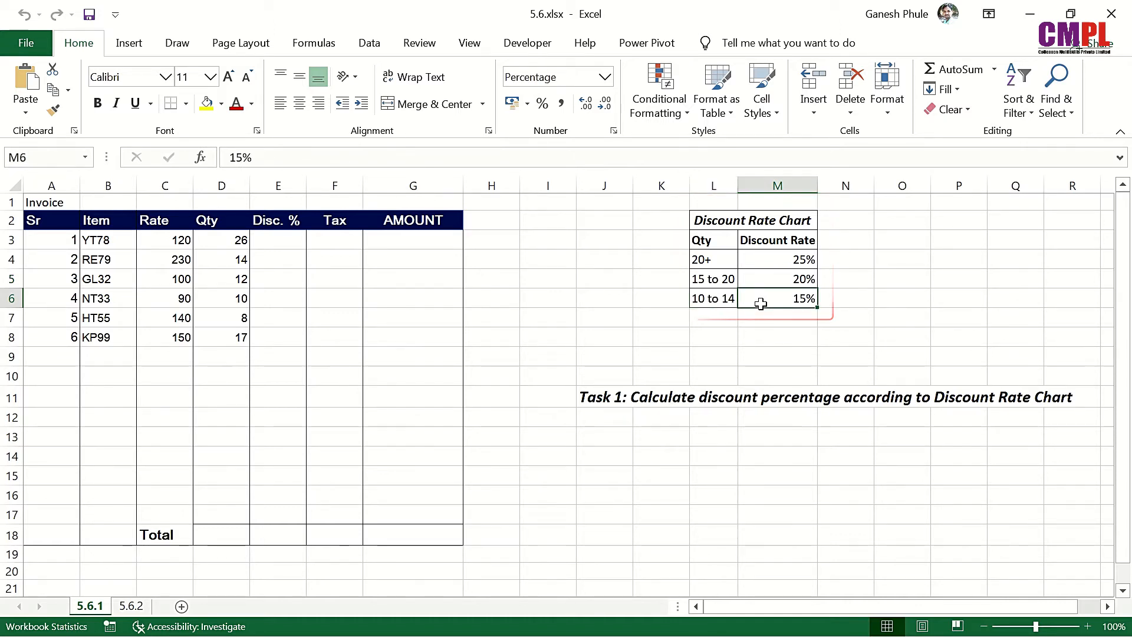
# Step: Begin a formula in E3 with an IF that returns 25% when the quantity in D3 is greater than 20
pyautogui.click(282, 244)
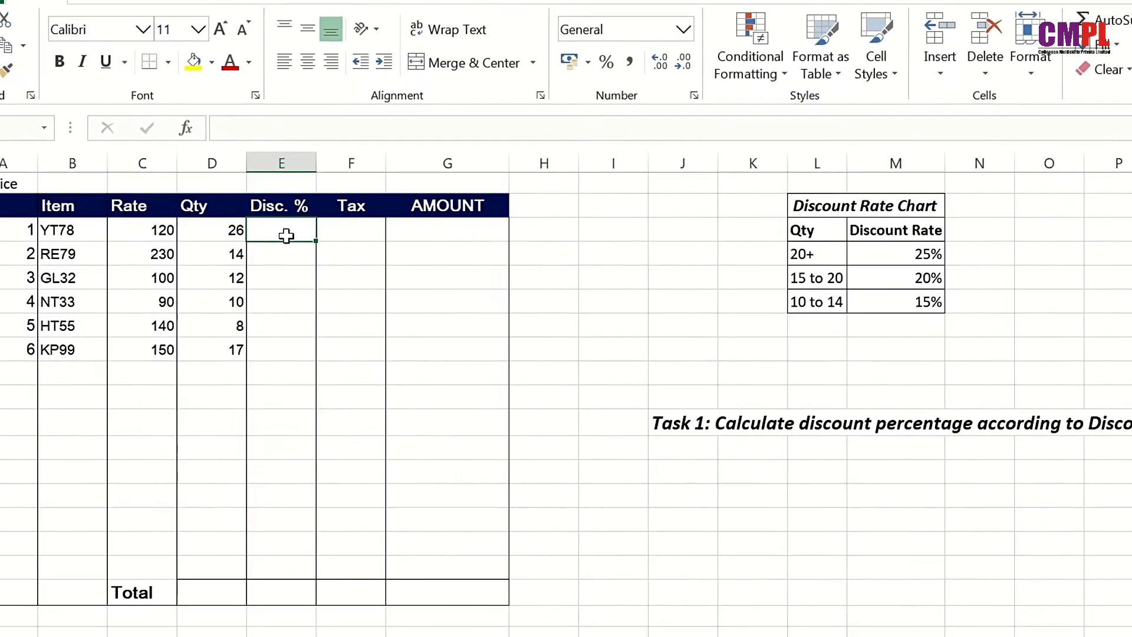
pyautogui.write('=if')
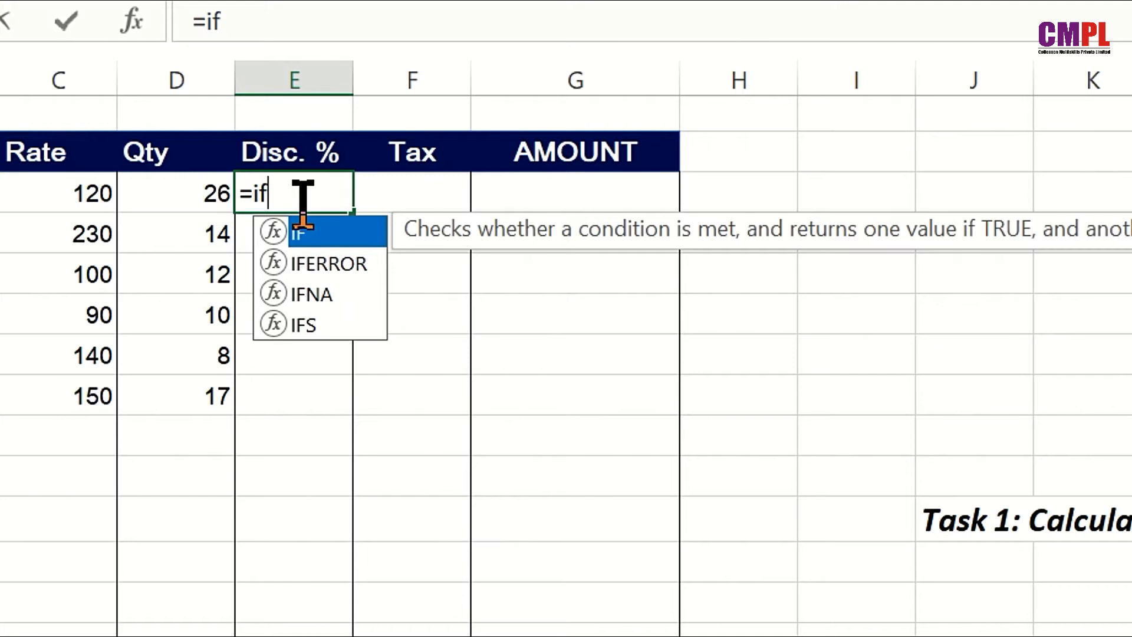
pyautogui.press('Tab')
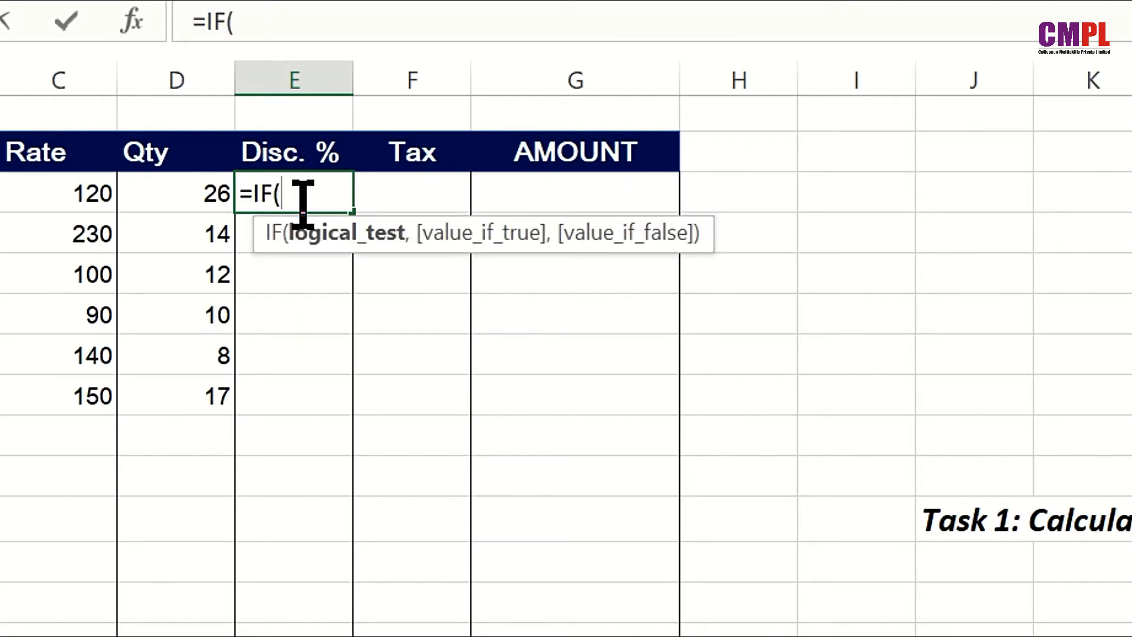
pyautogui.click(179, 206)
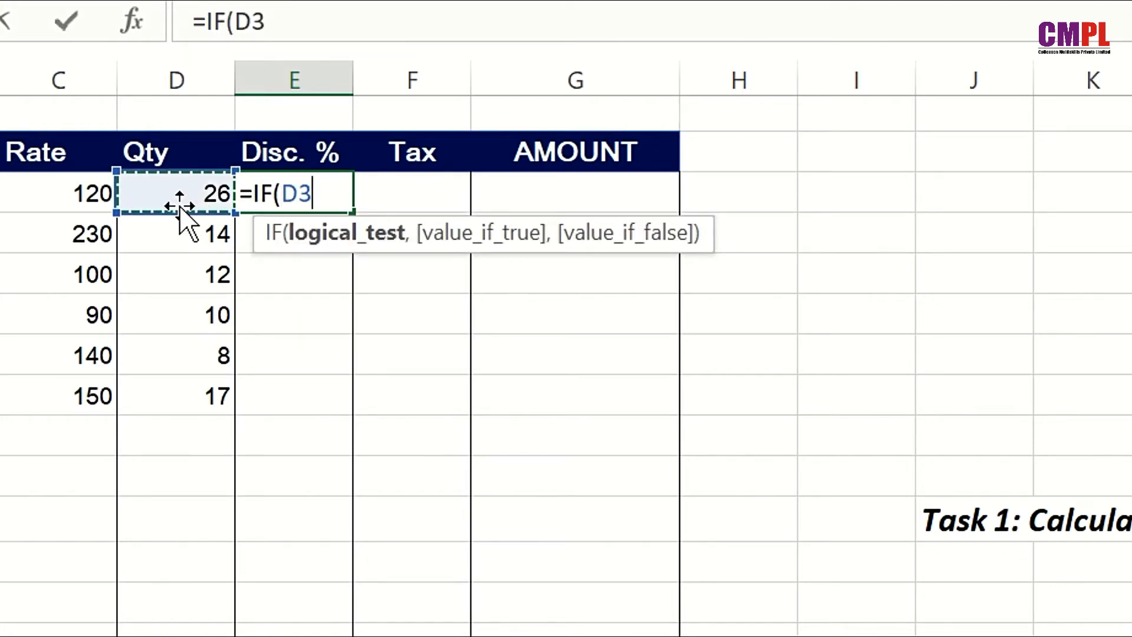
pyautogui.write('>20')
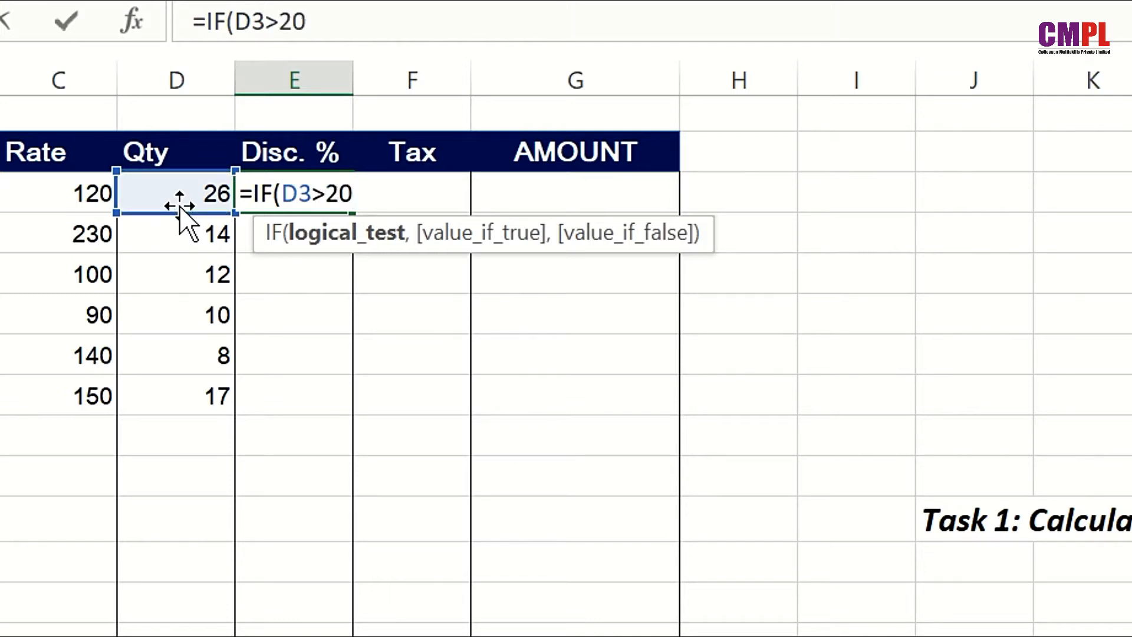
pyautogui.write(',')
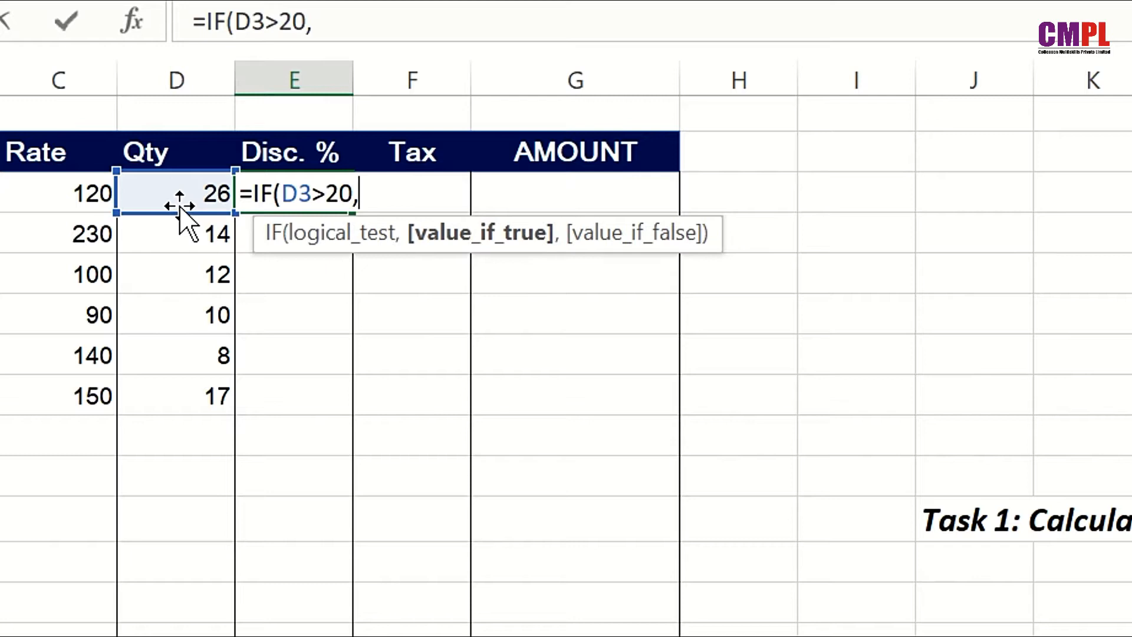
pyautogui.write('25%')
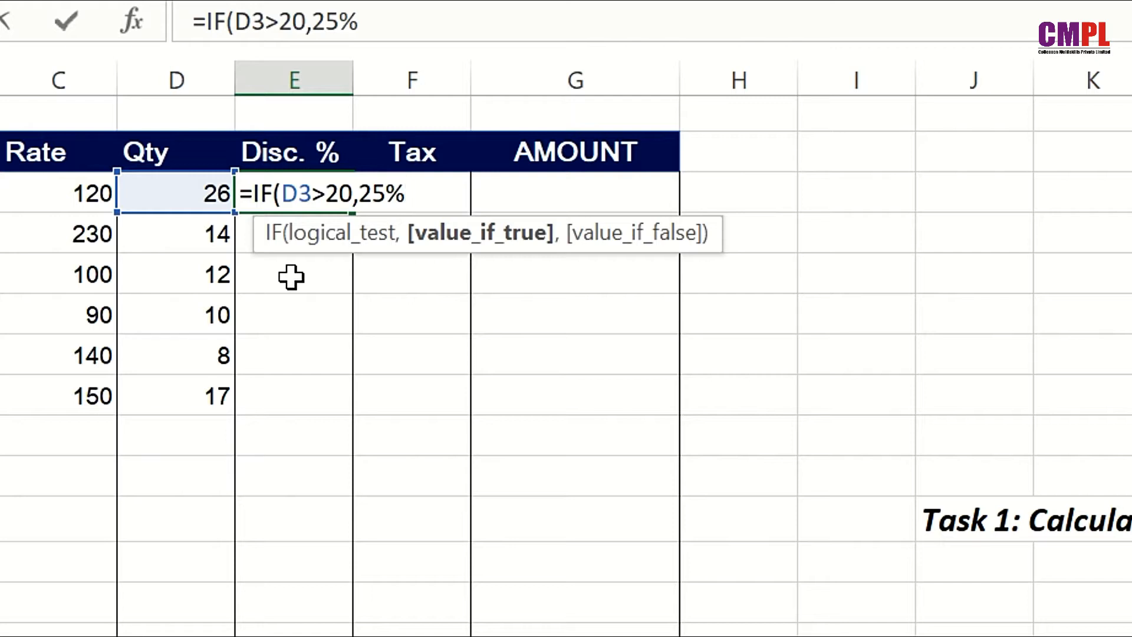
pyautogui.write(',')
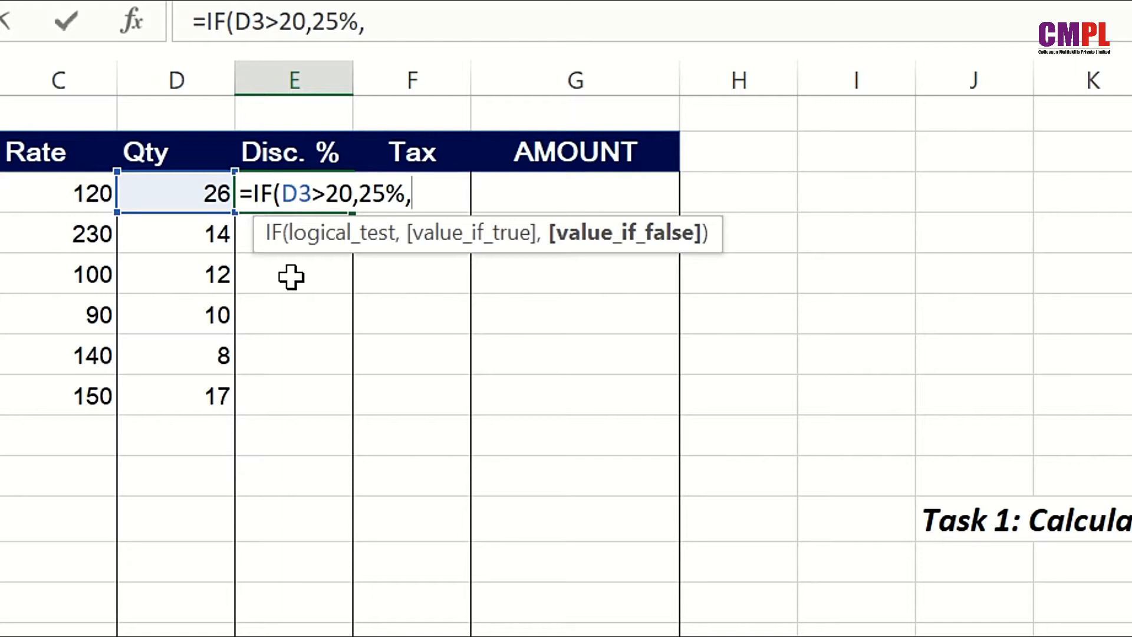
# Step: Nest a second IF as the false value of E3's formula, returning 20% when D3>=15
pyautogui.write('if')
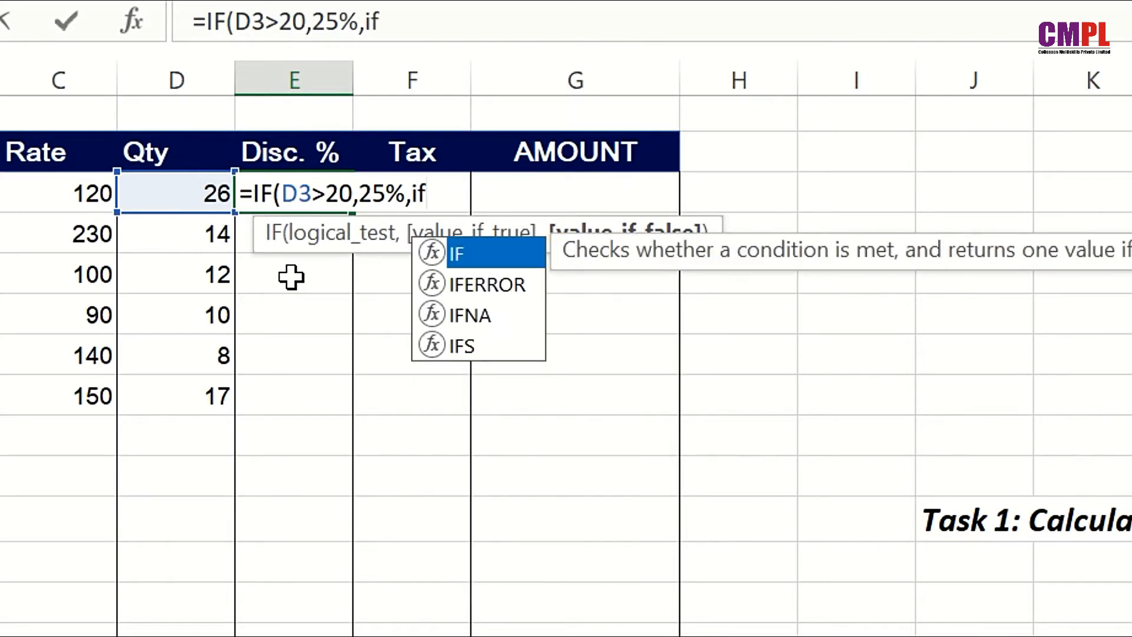
pyautogui.press('Tab')
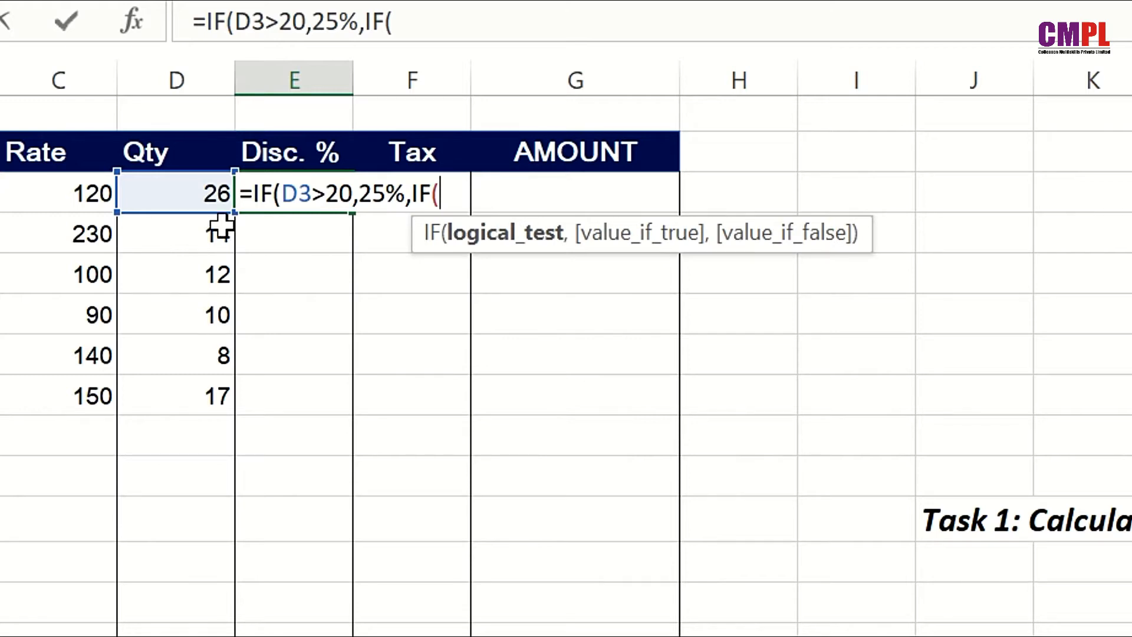
pyautogui.click(174, 185)
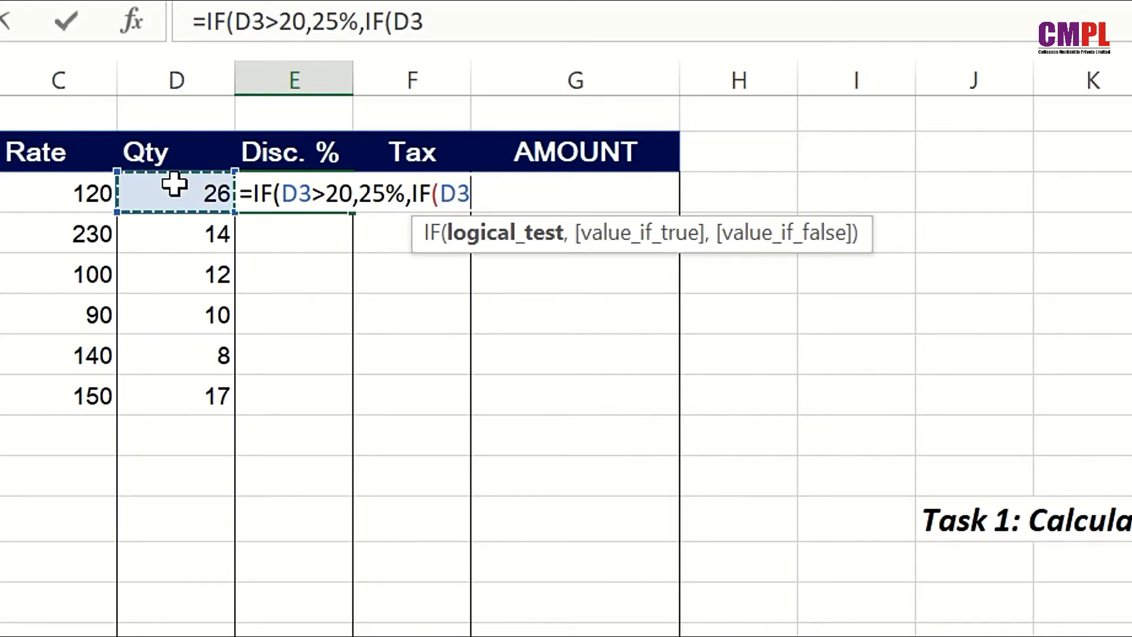
pyautogui.write('>')
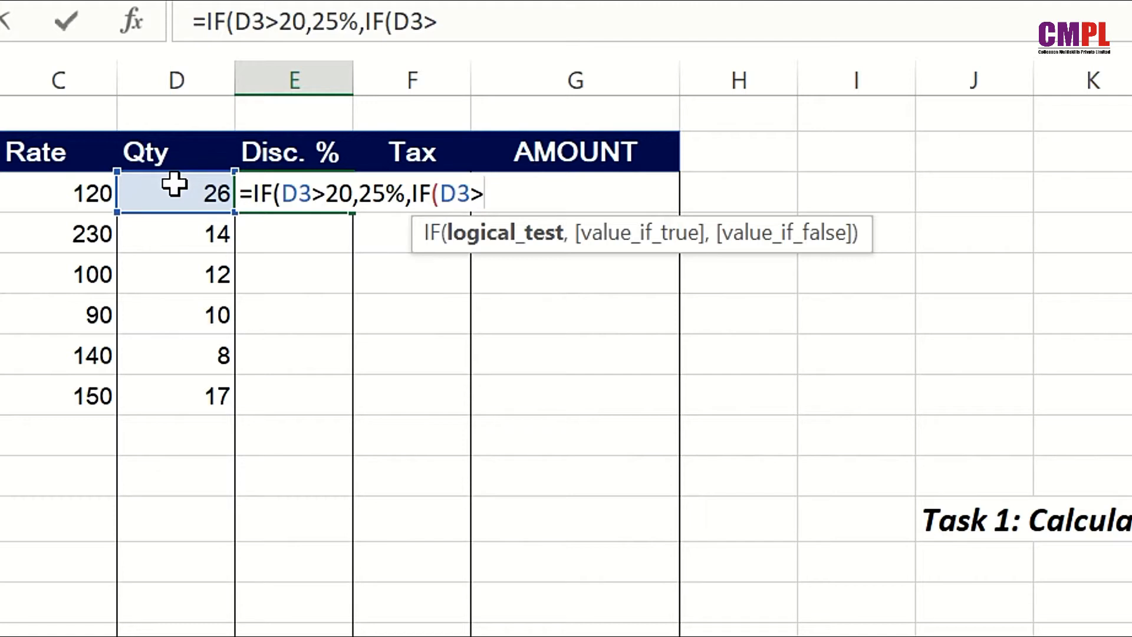
pyautogui.write('=15')
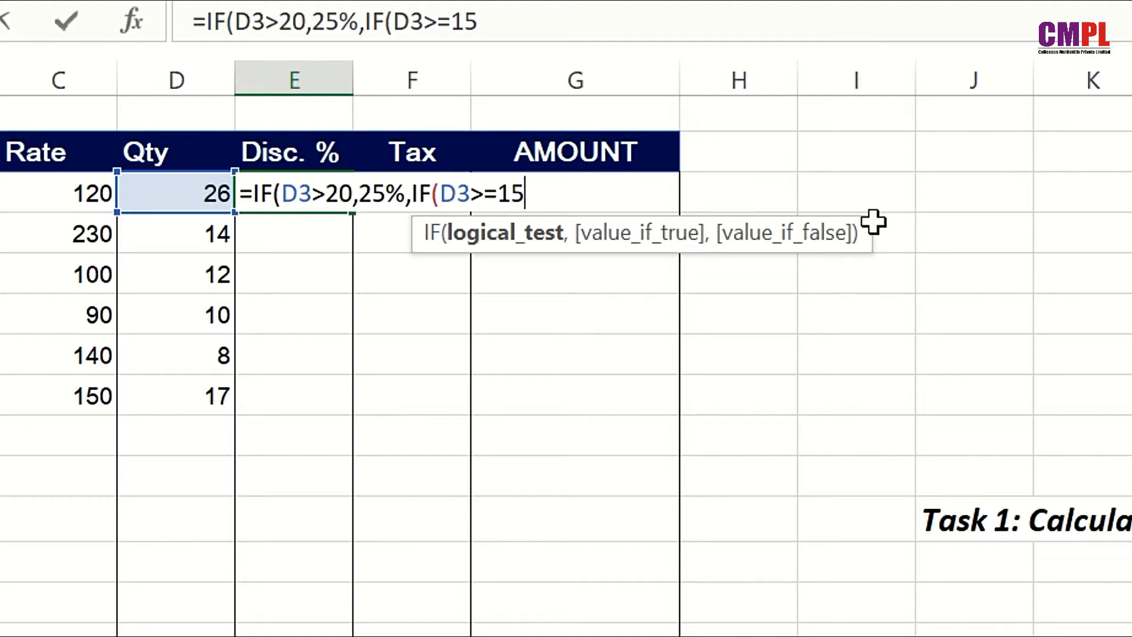
pyautogui.write(',20')
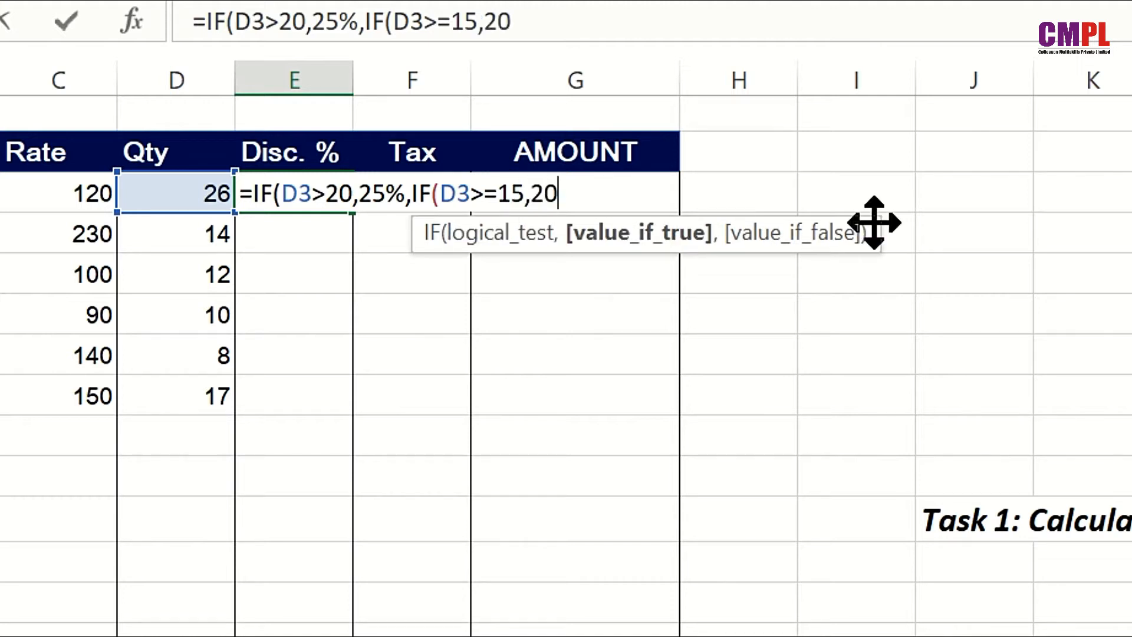
pyautogui.write('%,')
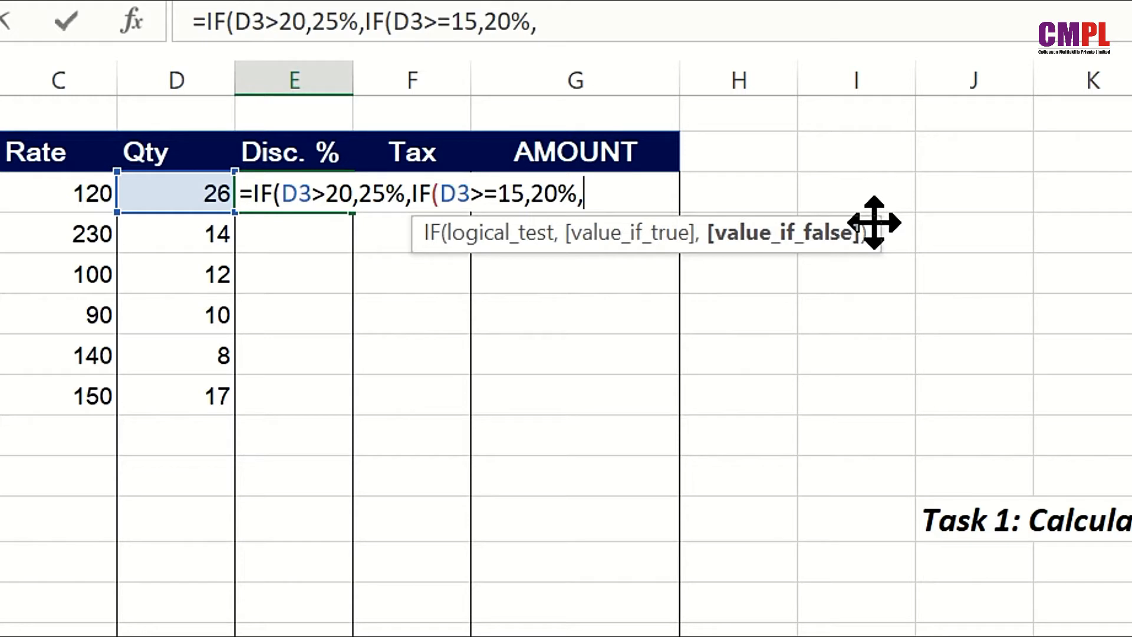
# Step: Nest a third IF as the false value of the second one, returning 15% when D3>=10
pyautogui.write('if')
pyautogui.press('Tab')
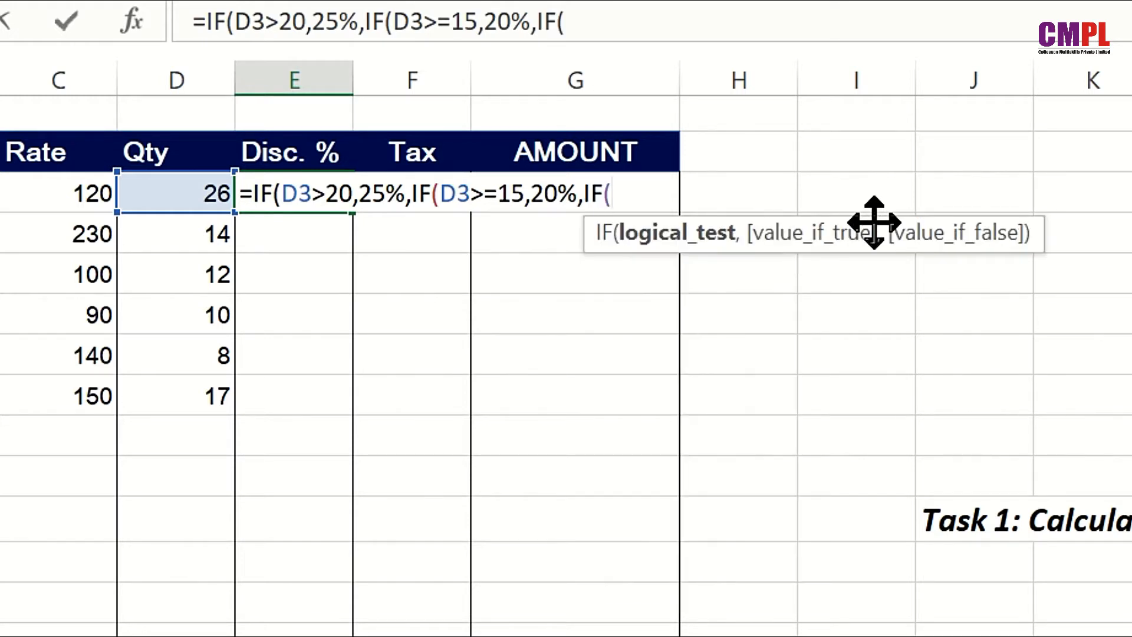
pyautogui.click(184, 192)
pyautogui.write('>')
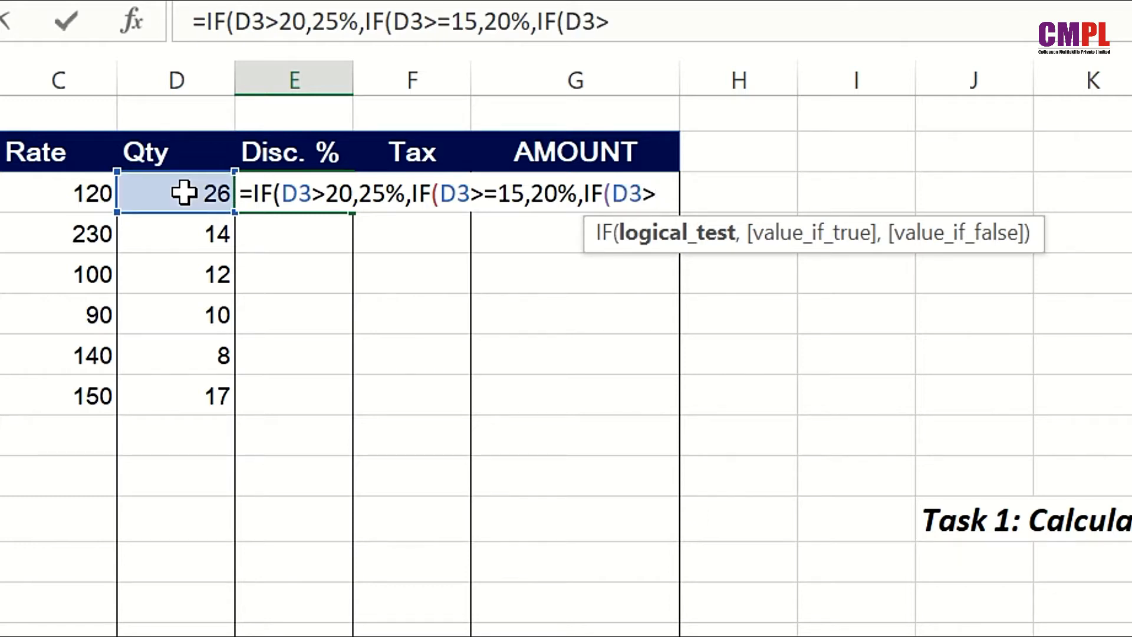
pyautogui.write('=10')
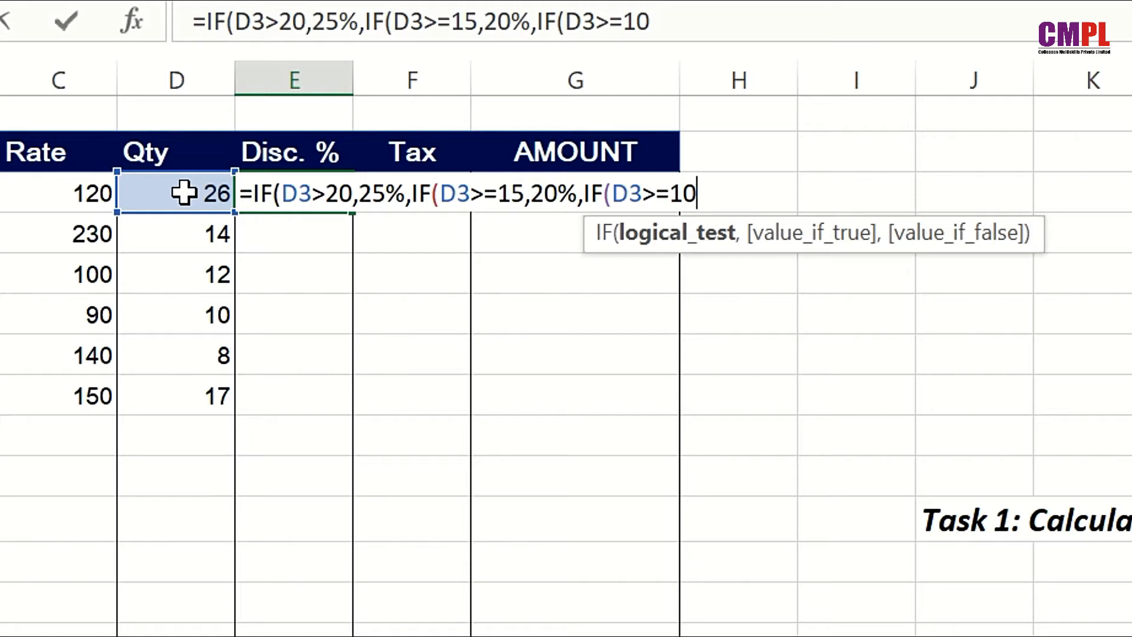
pyautogui.write(',')
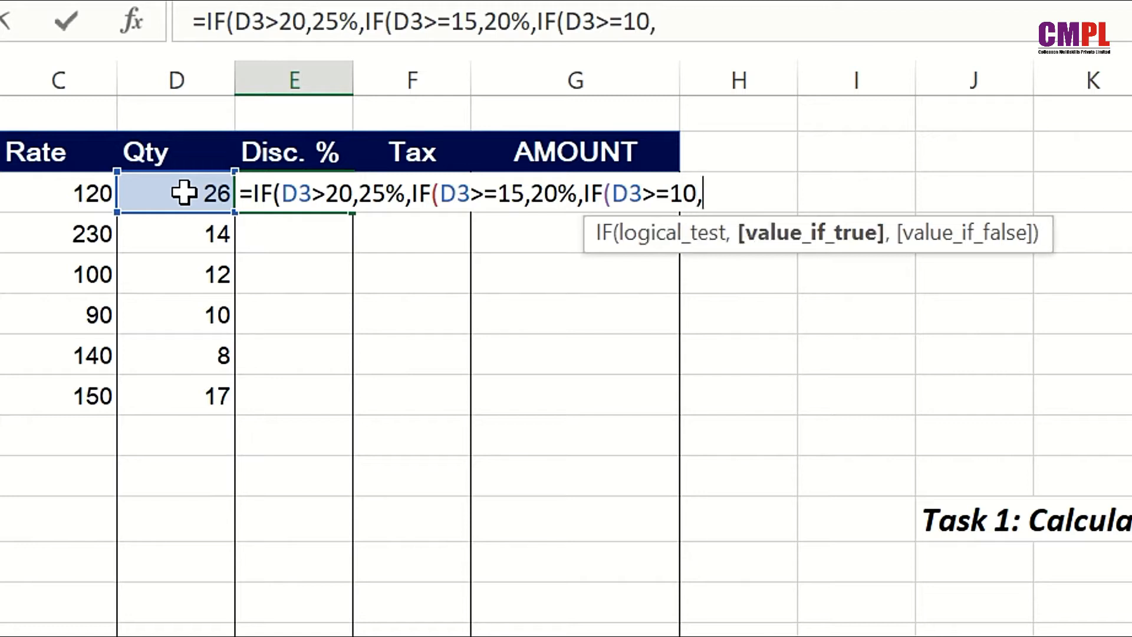
pyautogui.write('15%')
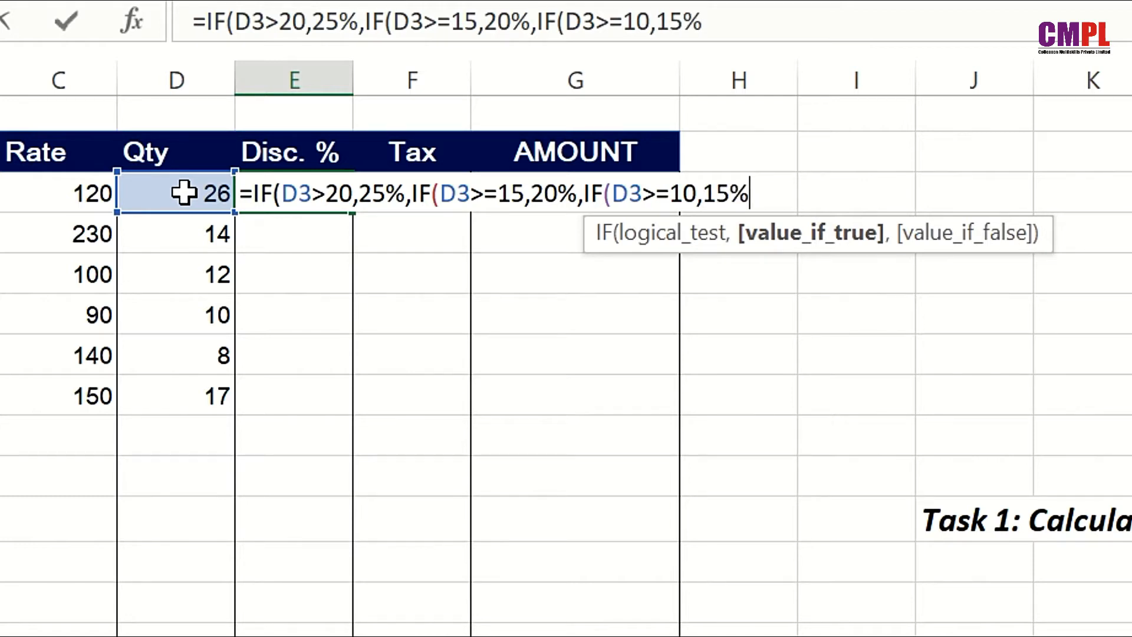
pyautogui.write(',')
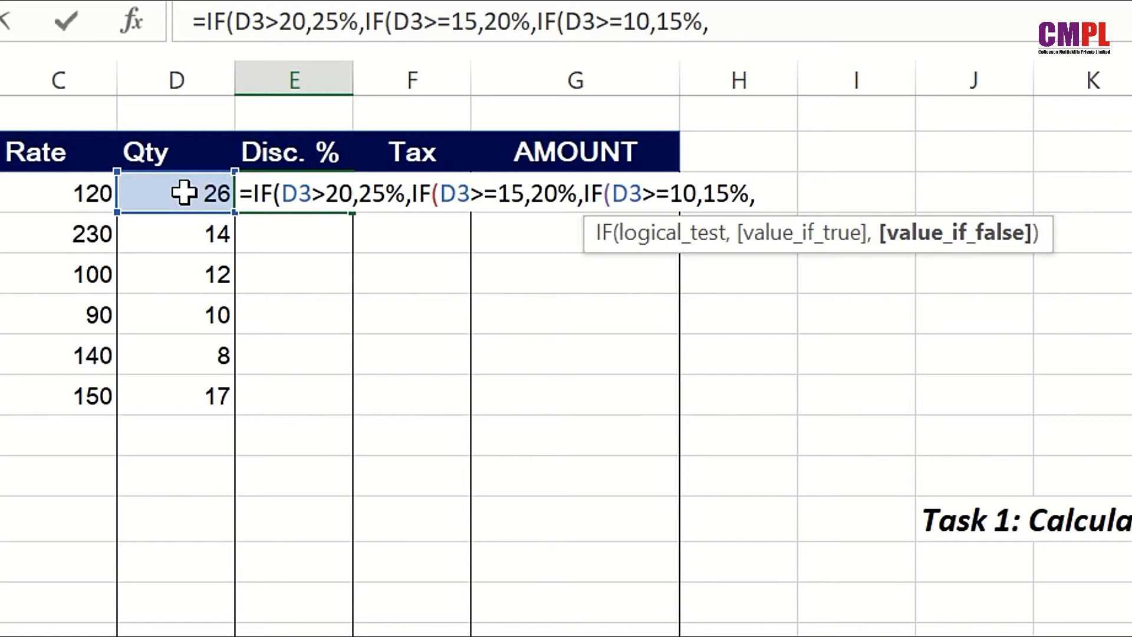
# Step: Set 0 as the final false value, close all three IF functions and enter the formula in E3
pyautogui.write('0)')
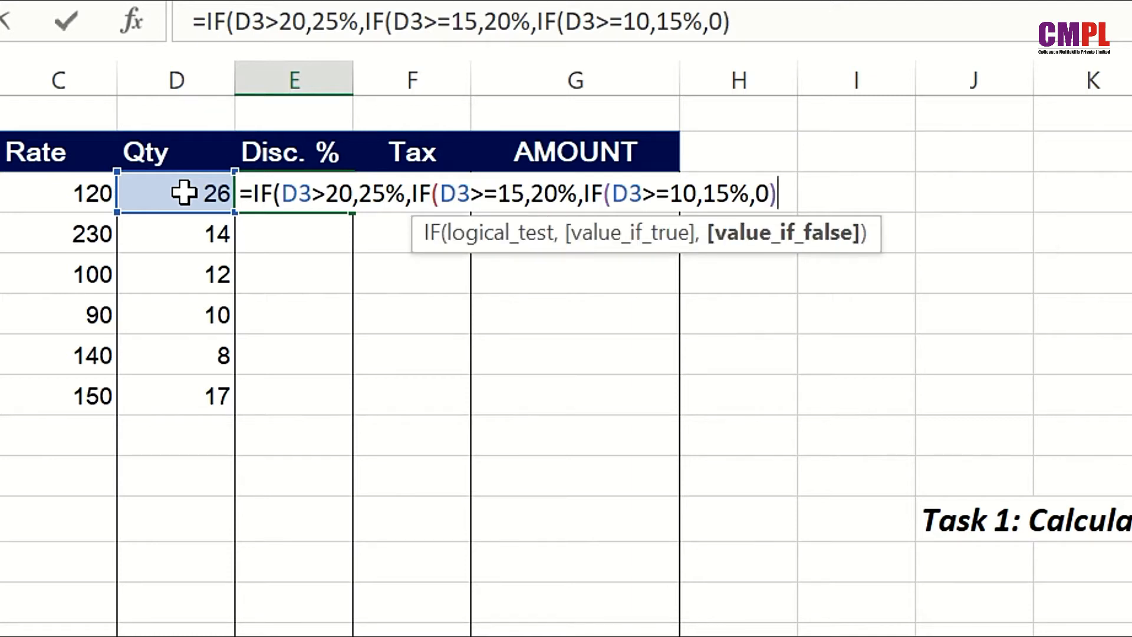
pyautogui.press('BackSpace')
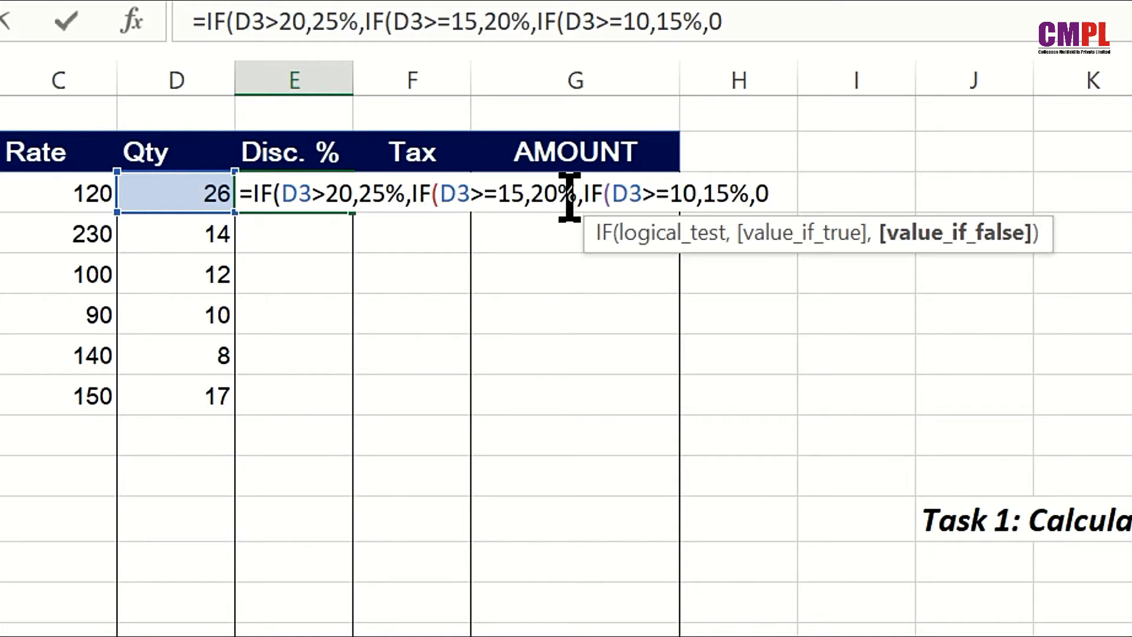
pyautogui.write(')')
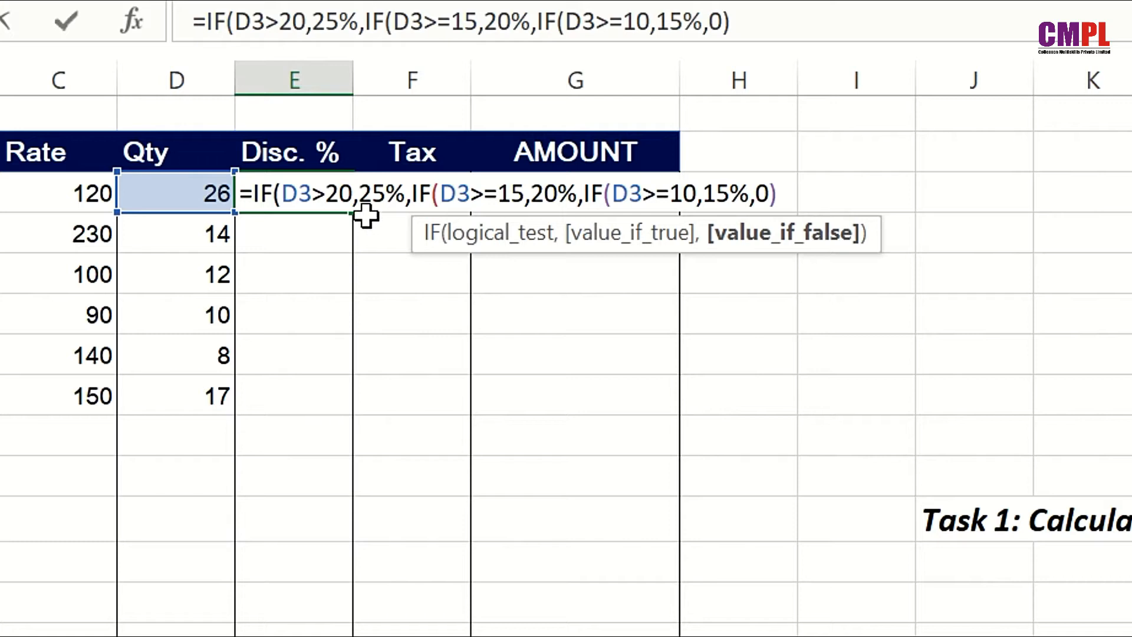
pyautogui.write(')')
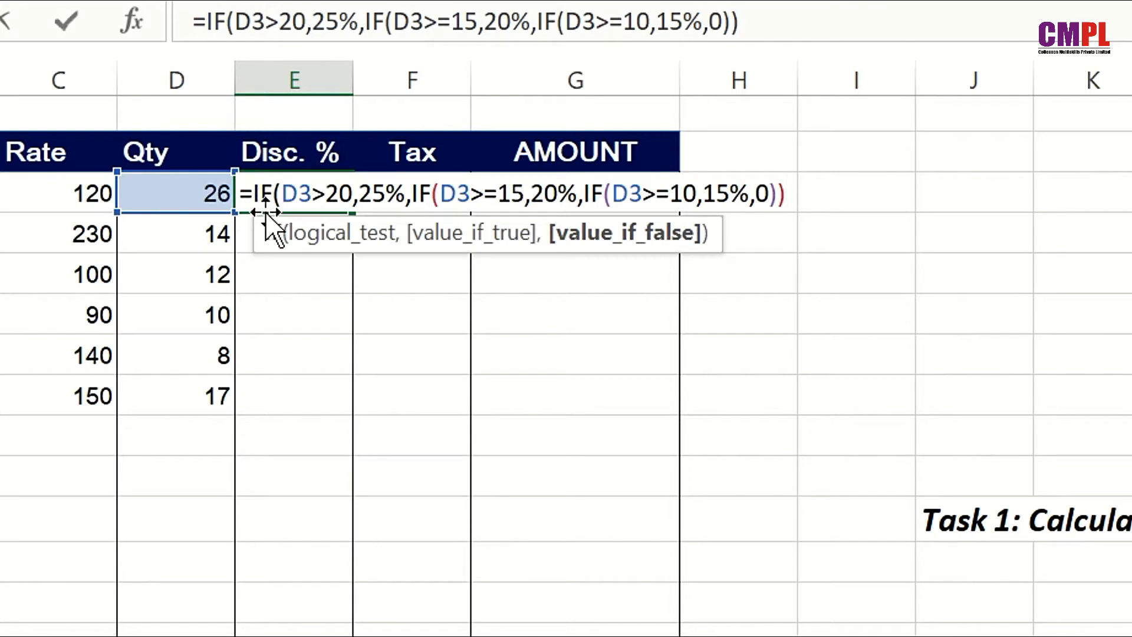
pyautogui.write(')')
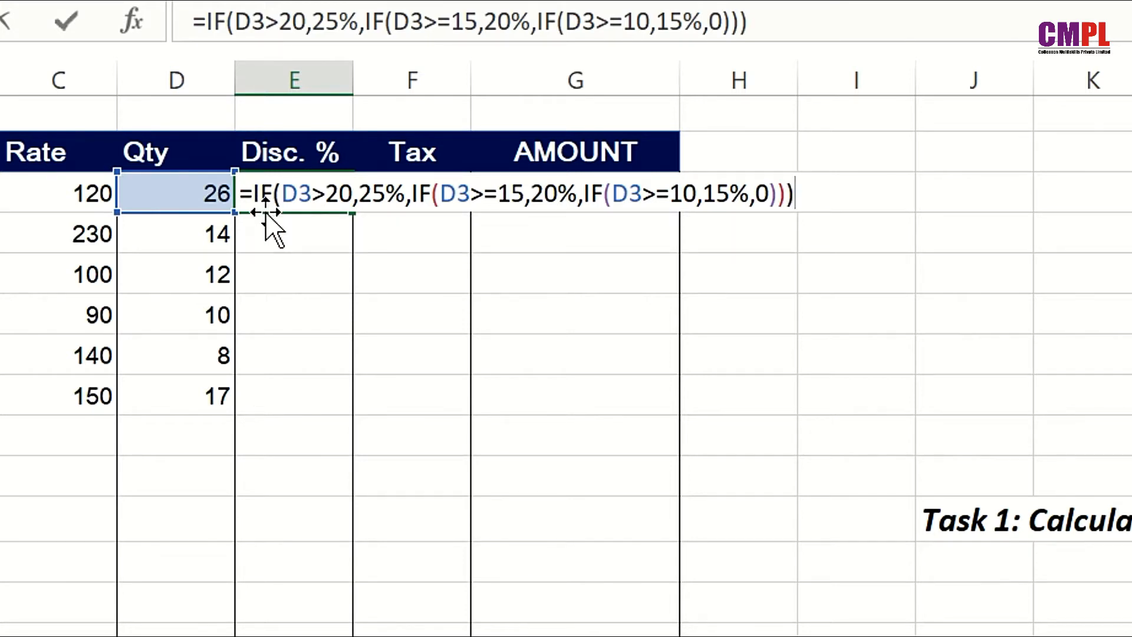
pyautogui.press('Return')
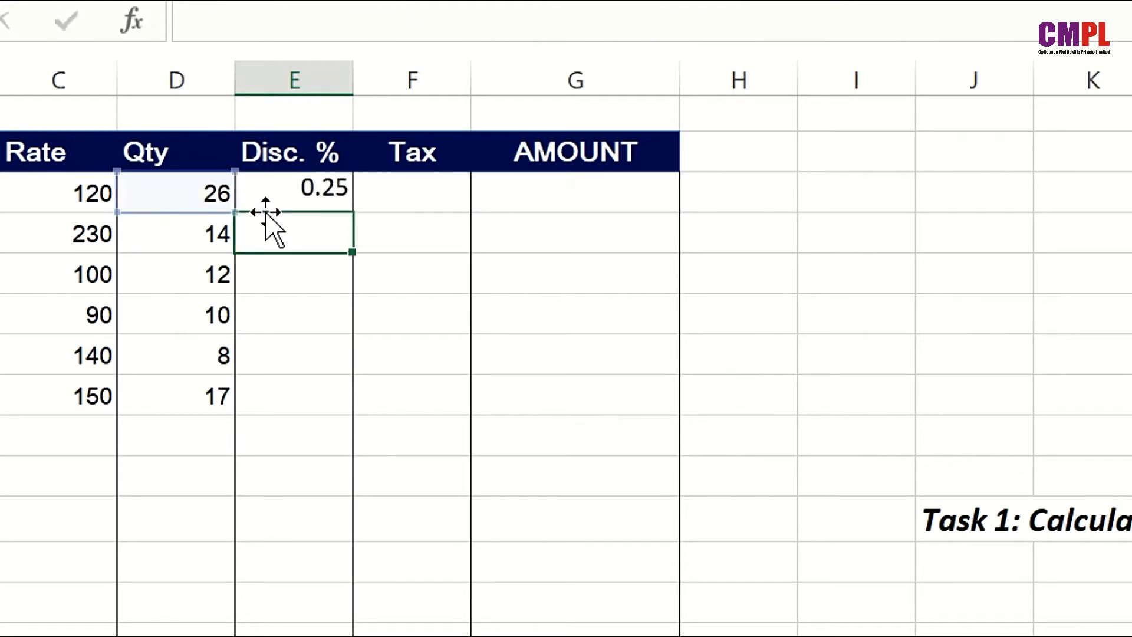
# Step: Fill the discount formula from E3 down to E8 for the remaining invoice items
pyautogui.click(301, 185)
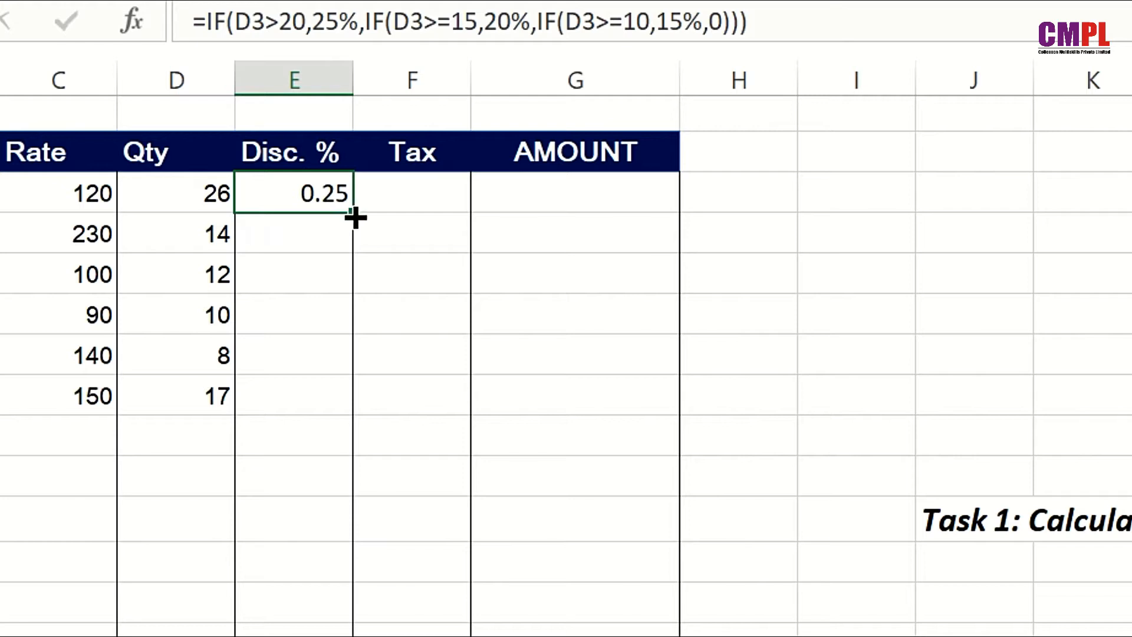
pyautogui.moveTo(354, 214); pyautogui.dragTo(334, 428)
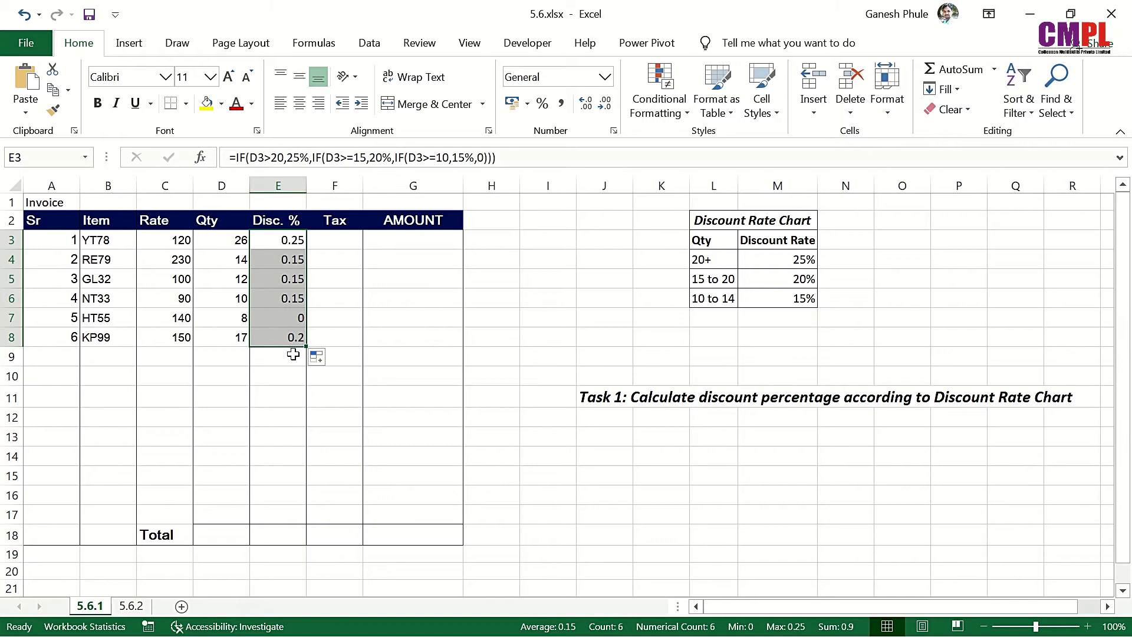
# Step: Format the discount values in E3:E8 as percentages and check them against the item quantities
pyautogui.click(549, 110)
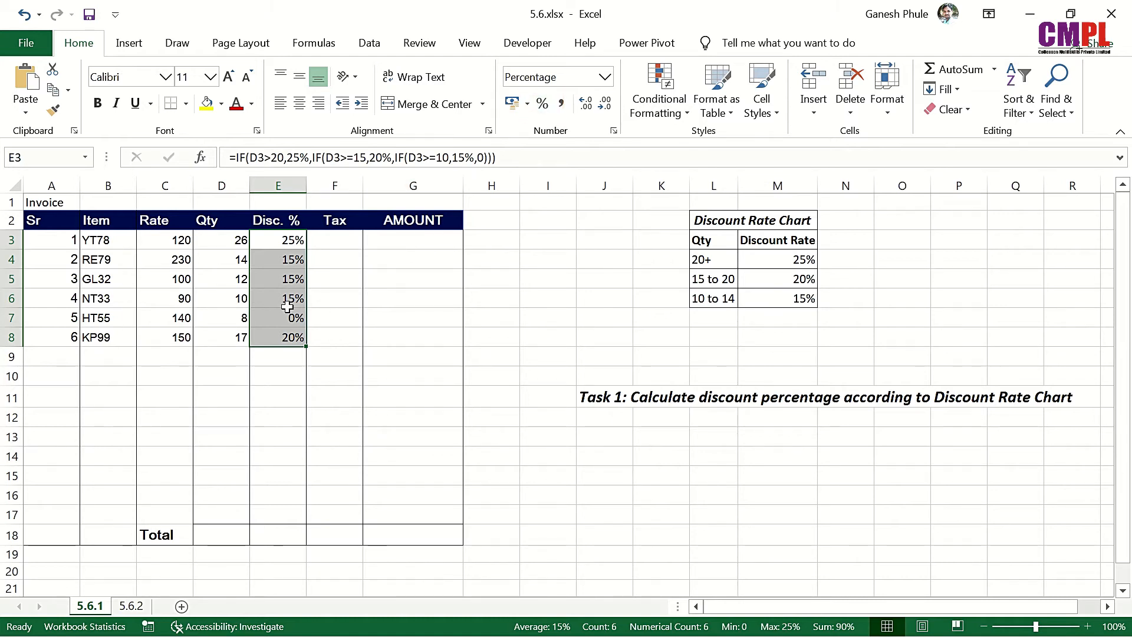
pyautogui.click(287, 300)
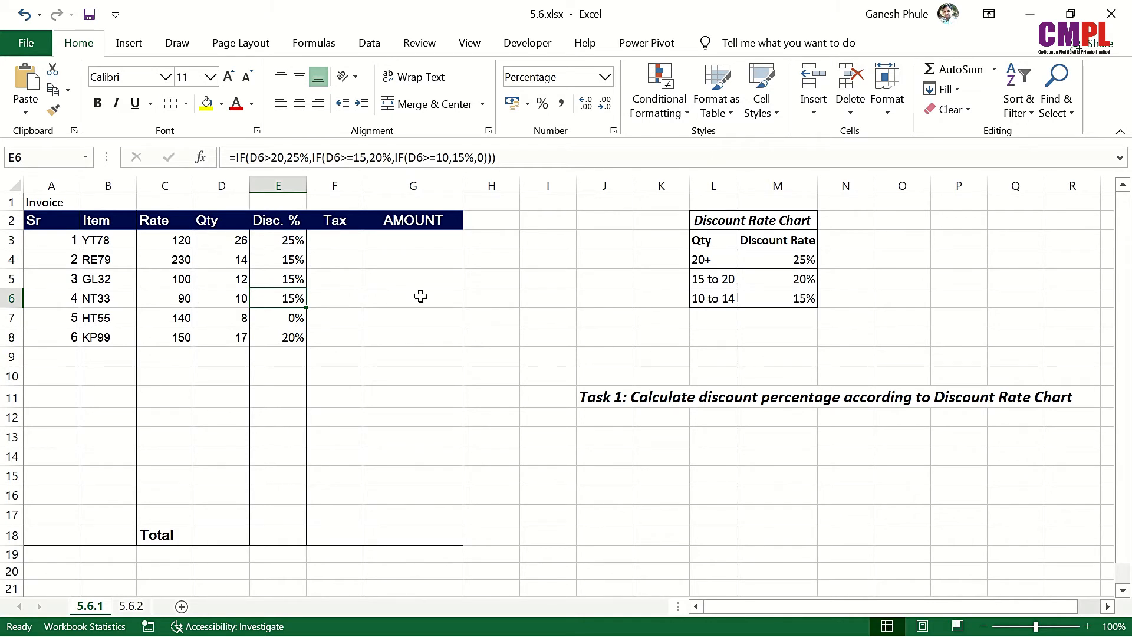
pyautogui.click(230, 280)
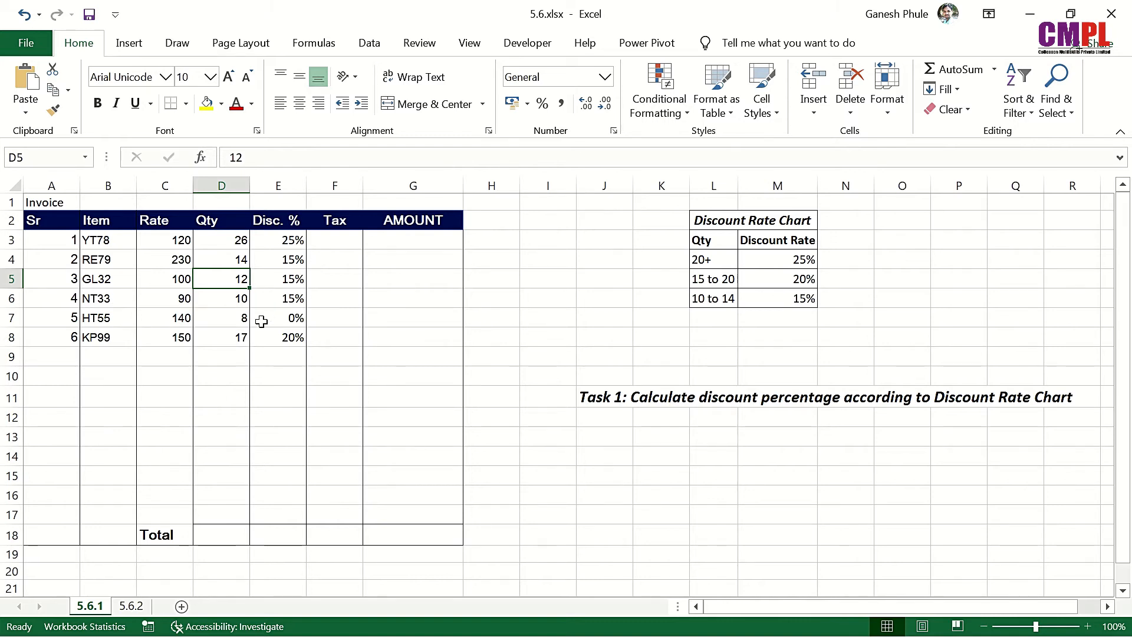
pyautogui.click(231, 335)
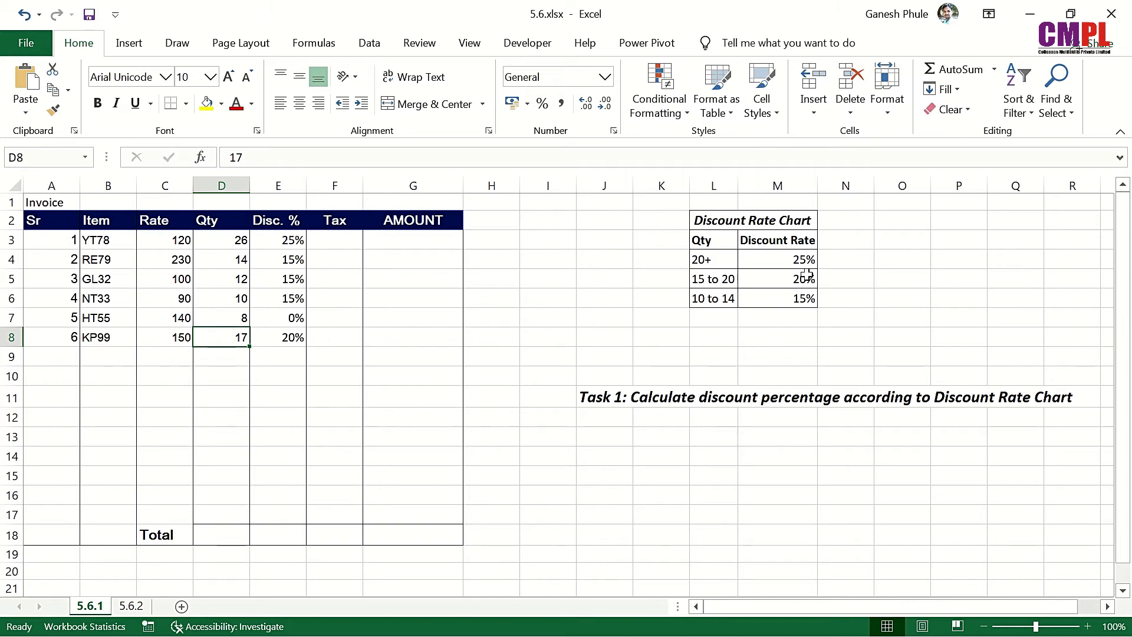
# Step: Try a quantity of 20 in D3 to test the discount formula, and undo the change
pyautogui.click(229, 240)
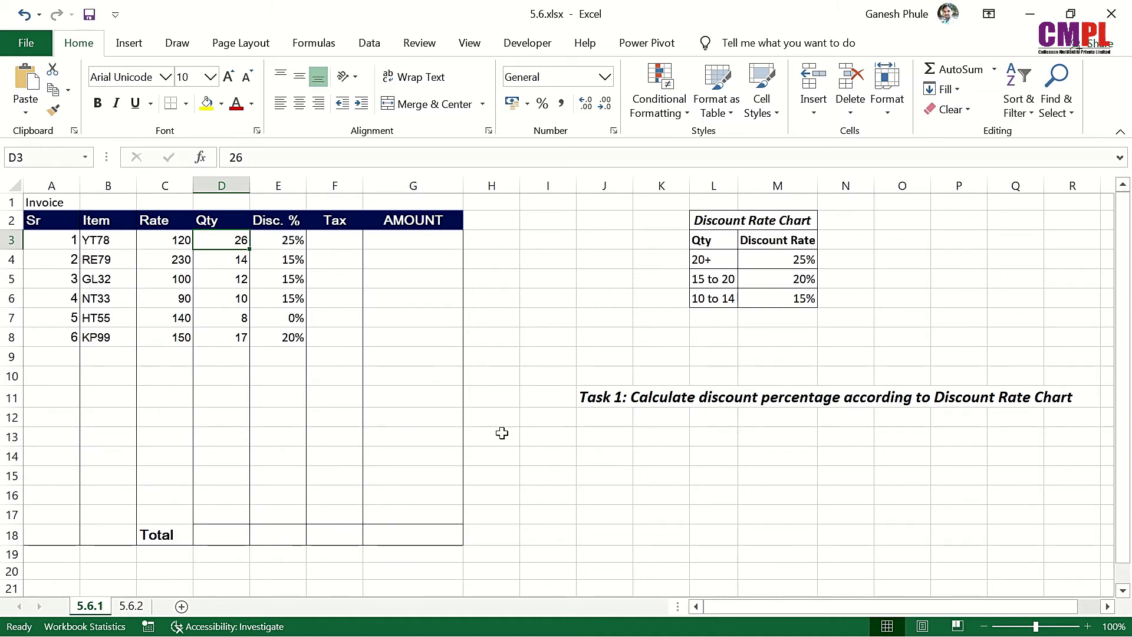
pyautogui.write('20')
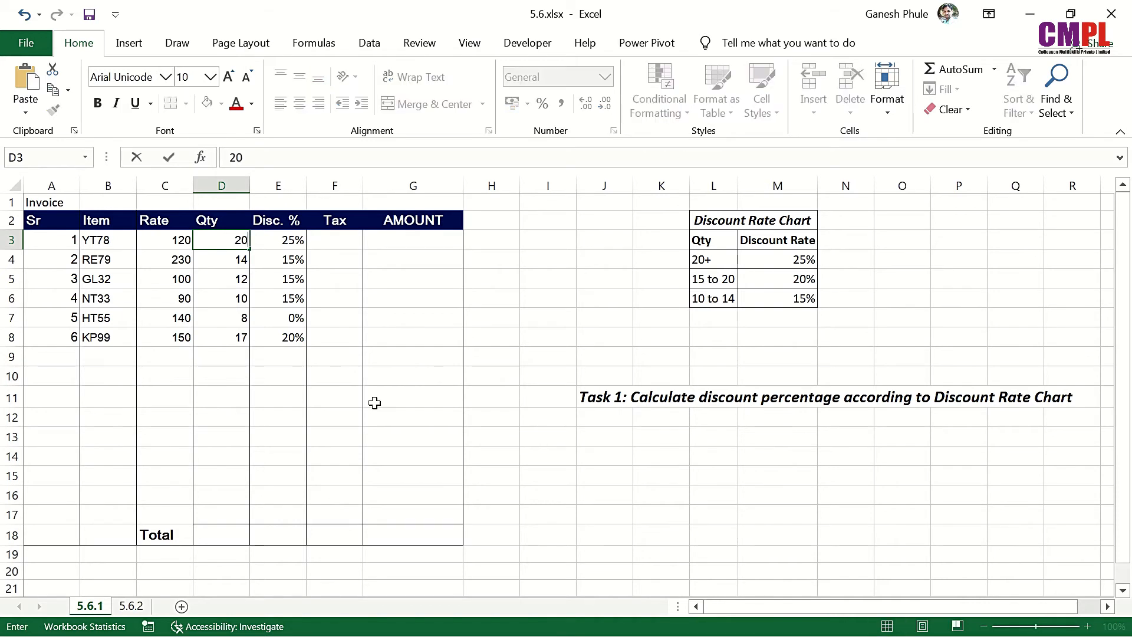
pyautogui.press('Return')
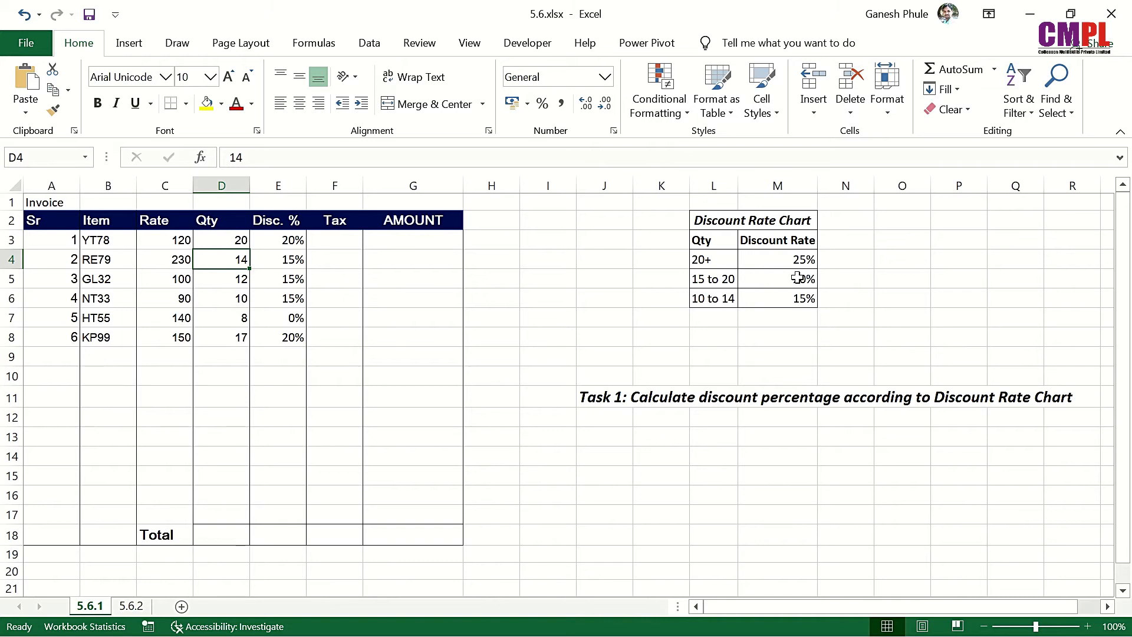
pyautogui.hotkey('ctrl', 'z')
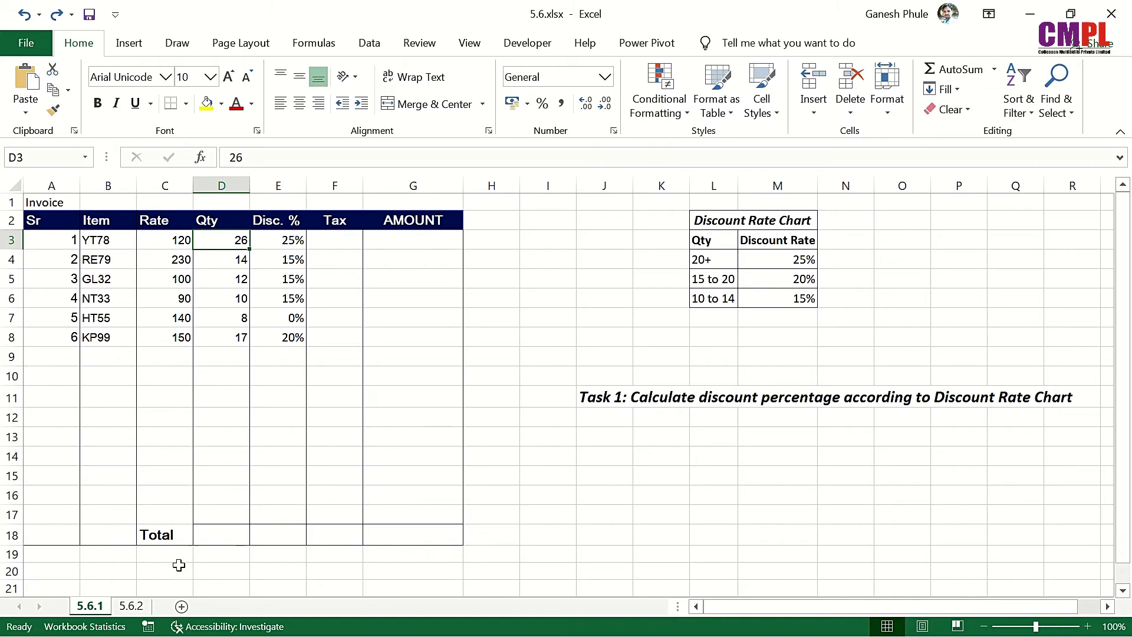
# Step: Open sheet 5.6.2 and review the student result table and its Grading Criteria Chart
pyautogui.click(131, 606)
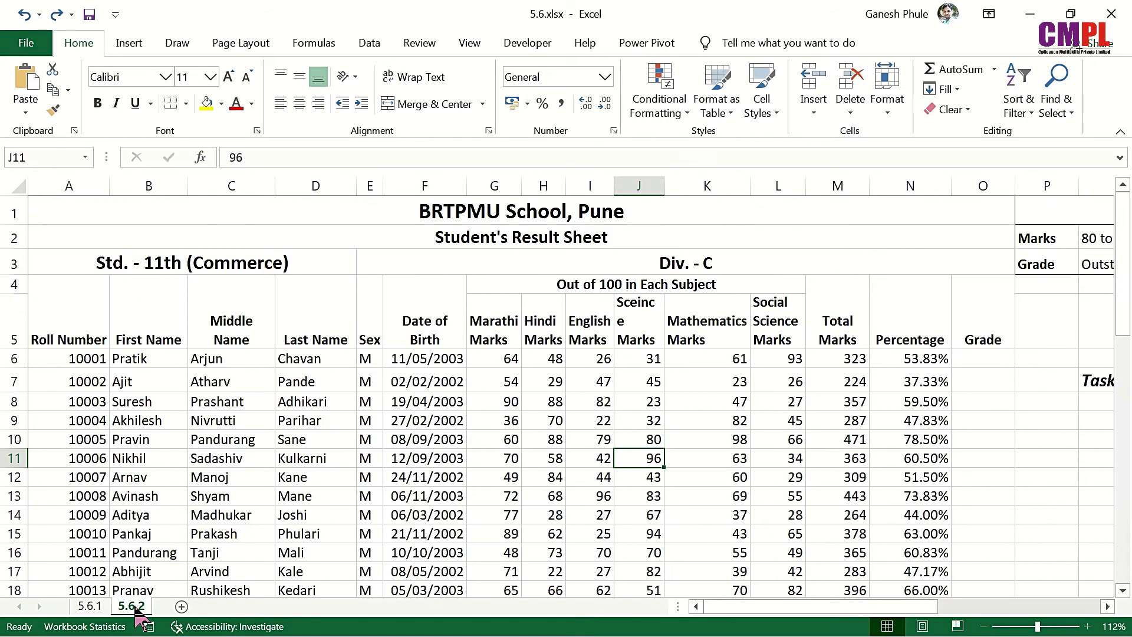
pyautogui.hscroll(5, 870, 538)
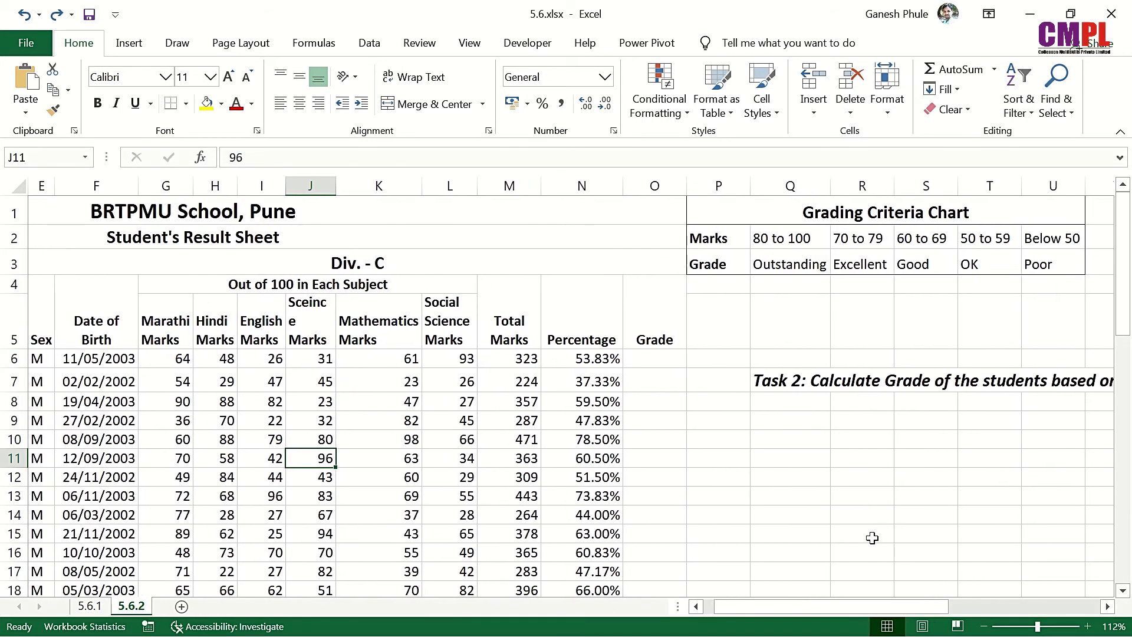
pyautogui.hscroll(5, 872, 537)
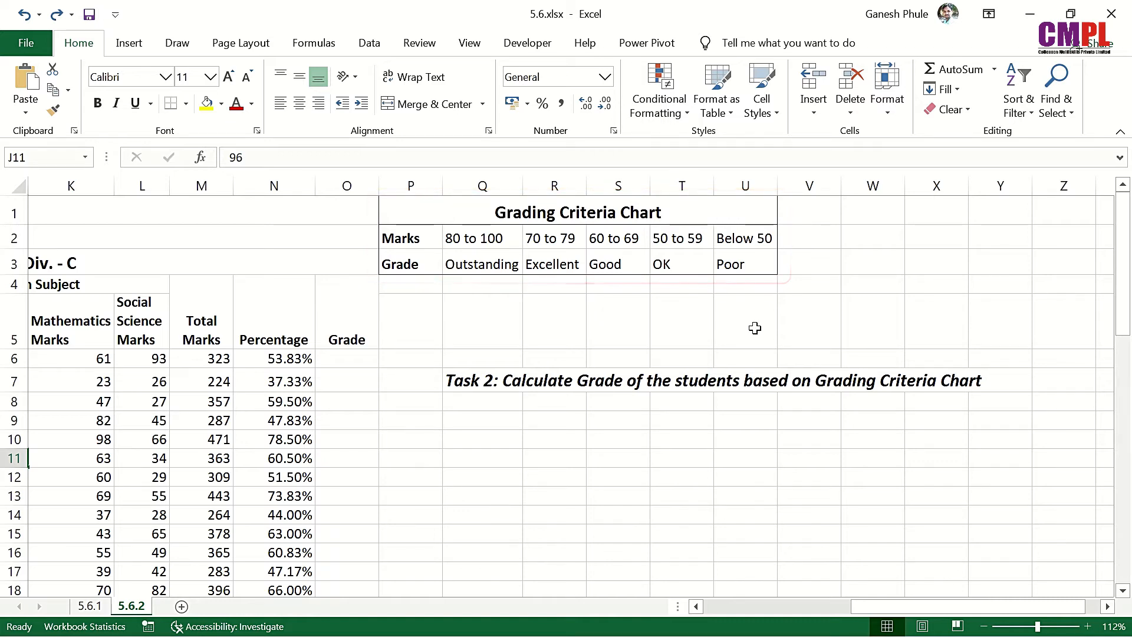
pyautogui.hscroll(-3, 755, 329)
pyautogui.hscroll(-1, 755, 329)
pyautogui.scroll(-1, 755, 329)
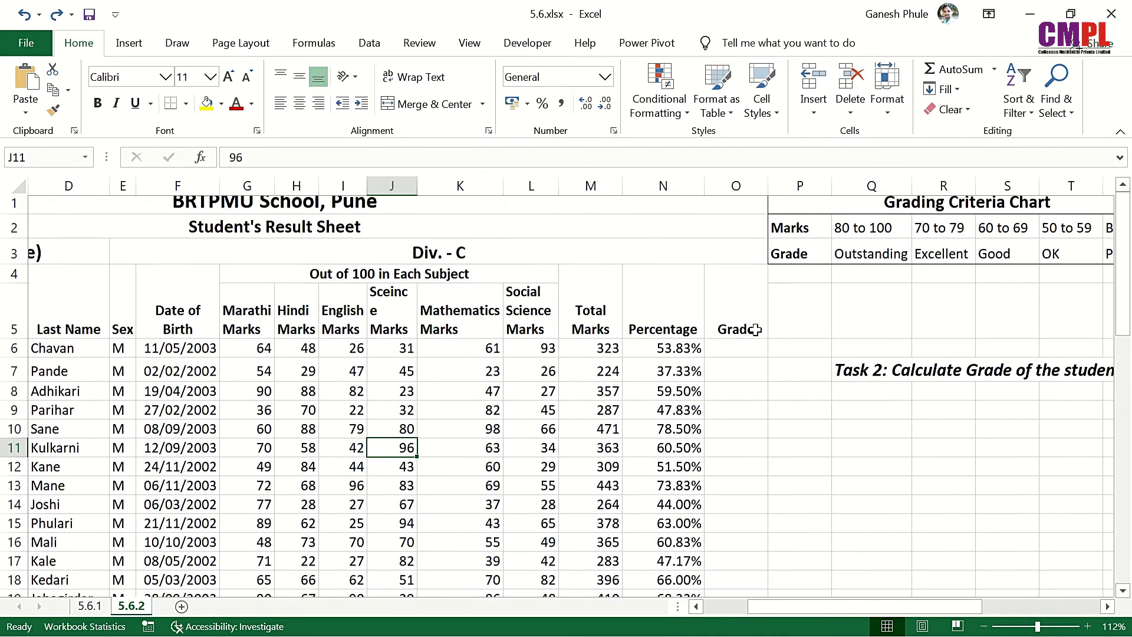
# Step: Start an IF formula in O6, the first student's Grade cell, with the logical test N6>=80
pyautogui.click(733, 302)
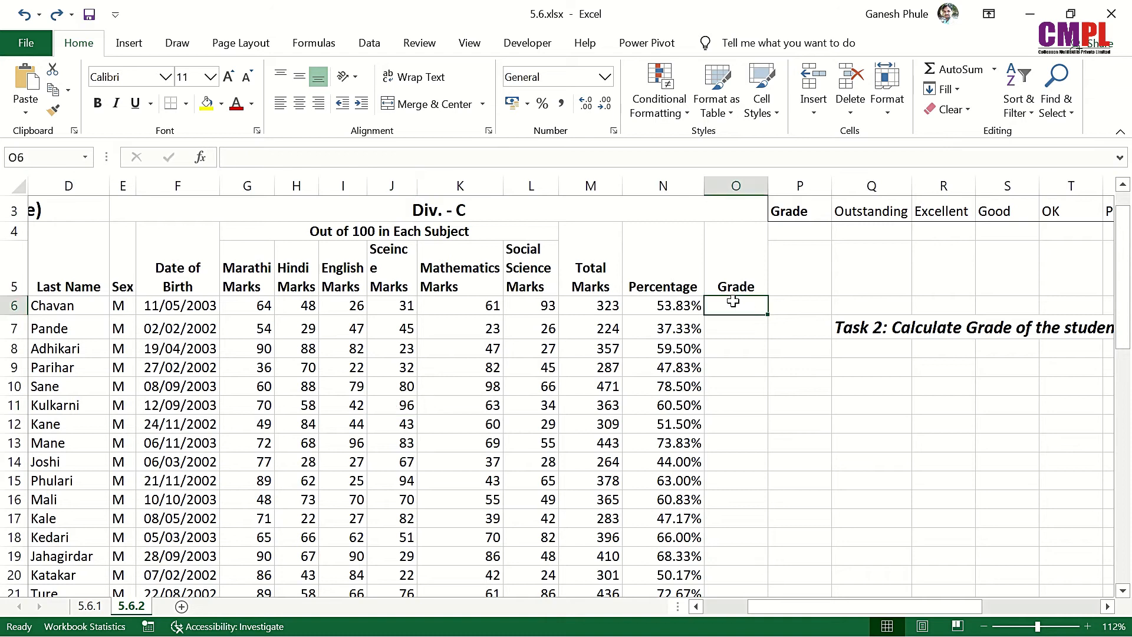
pyautogui.scroll(1, 733, 302)
pyautogui.hscroll(3, 733, 301)
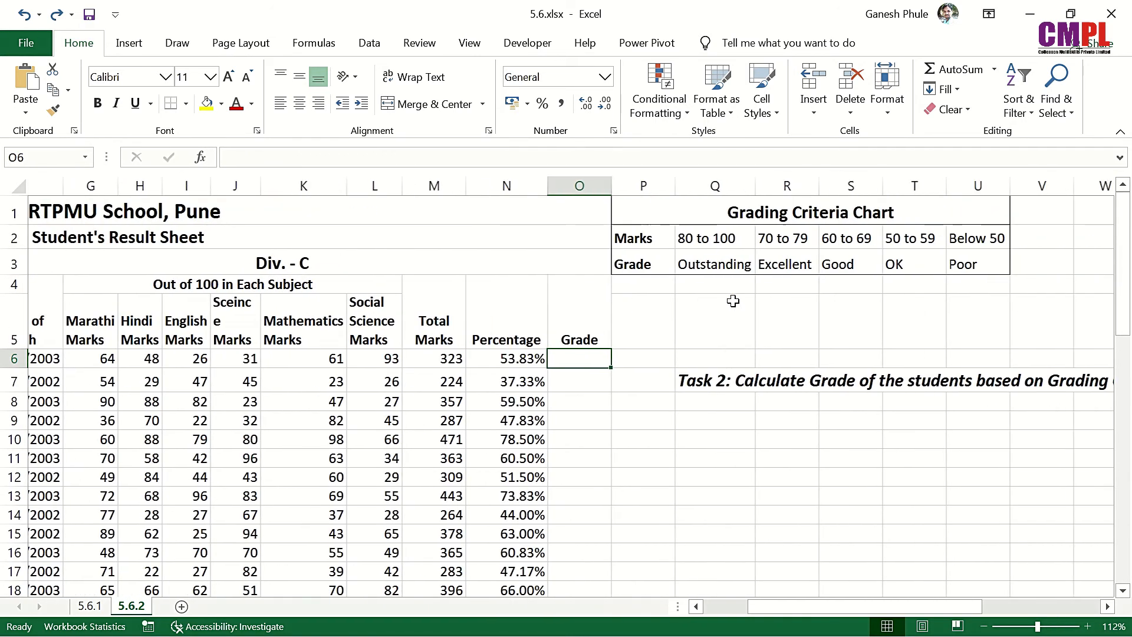
pyautogui.hscroll(4, 733, 302)
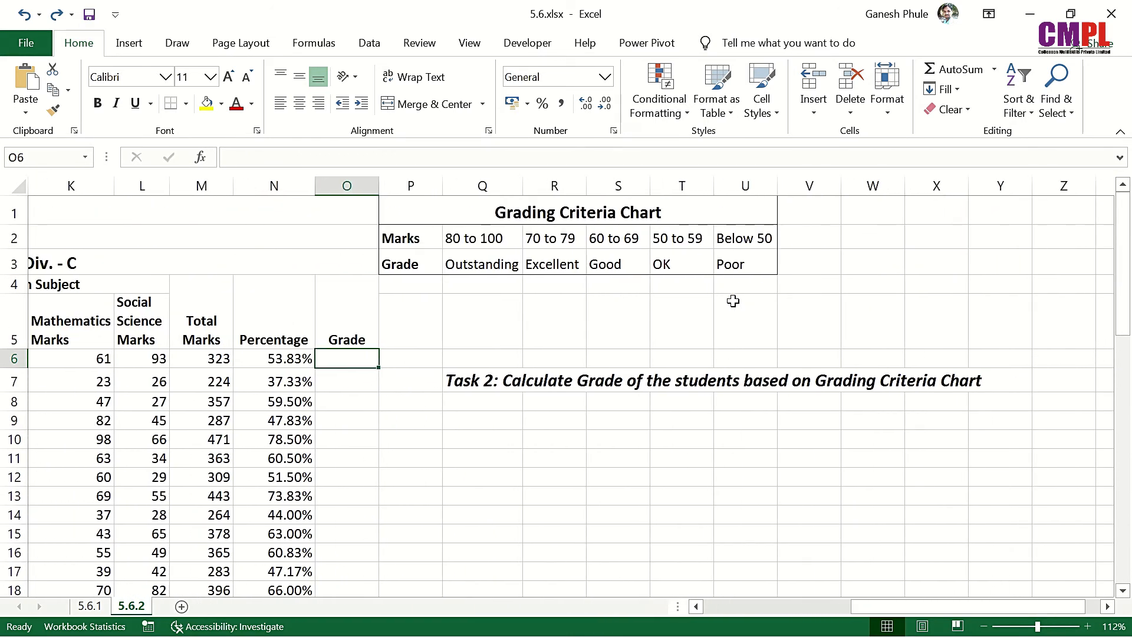
pyautogui.write('=if')
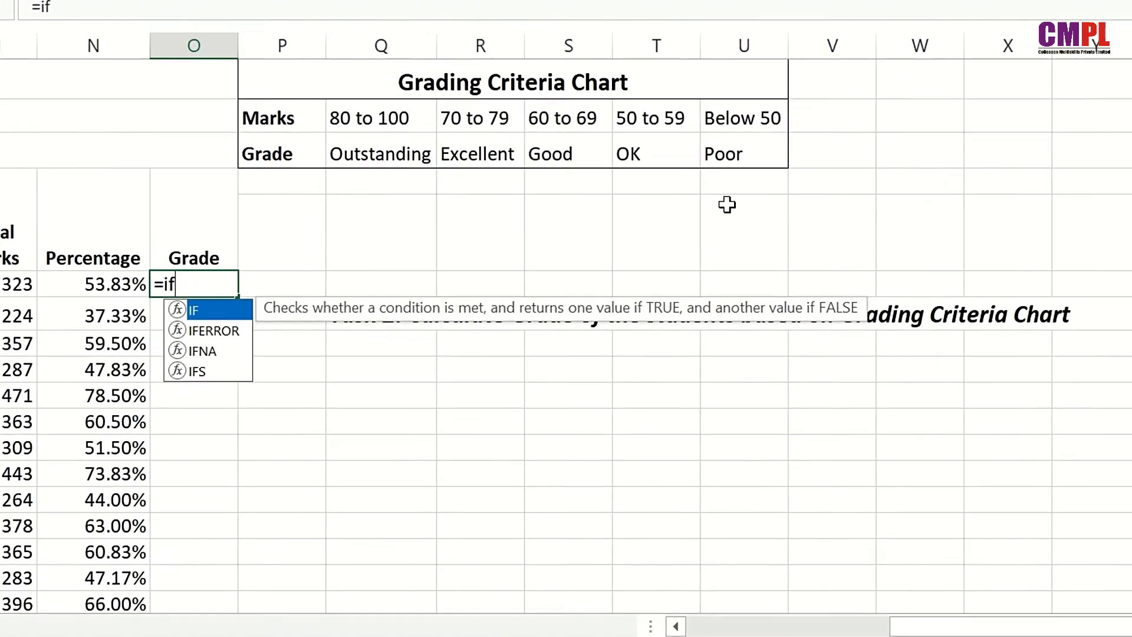
pyautogui.press('Tab')
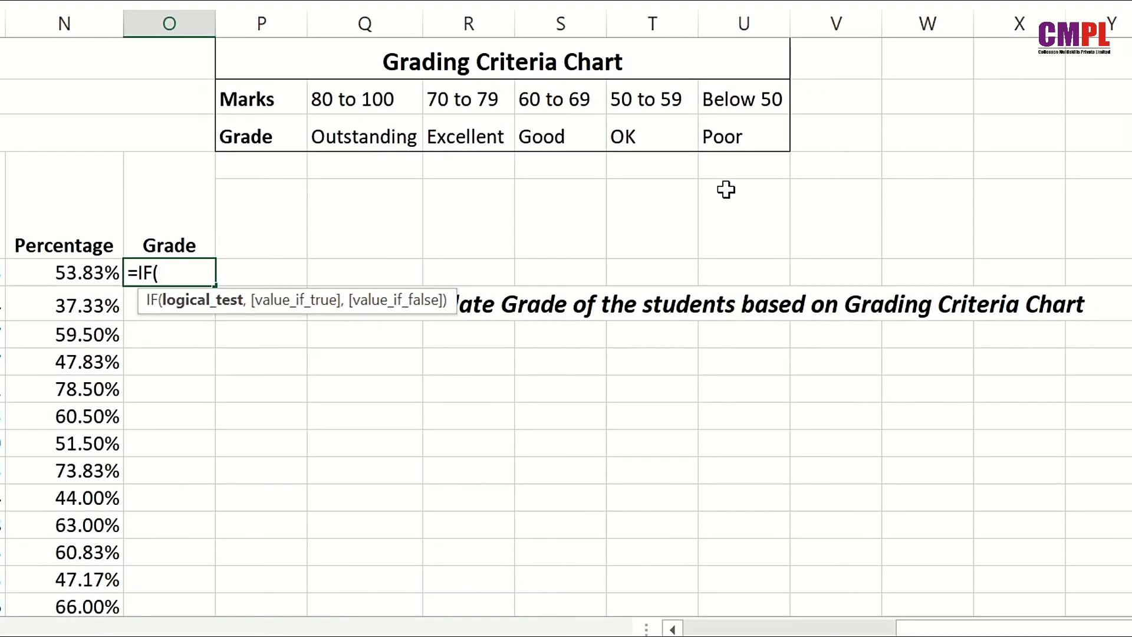
pyautogui.click(59, 272)
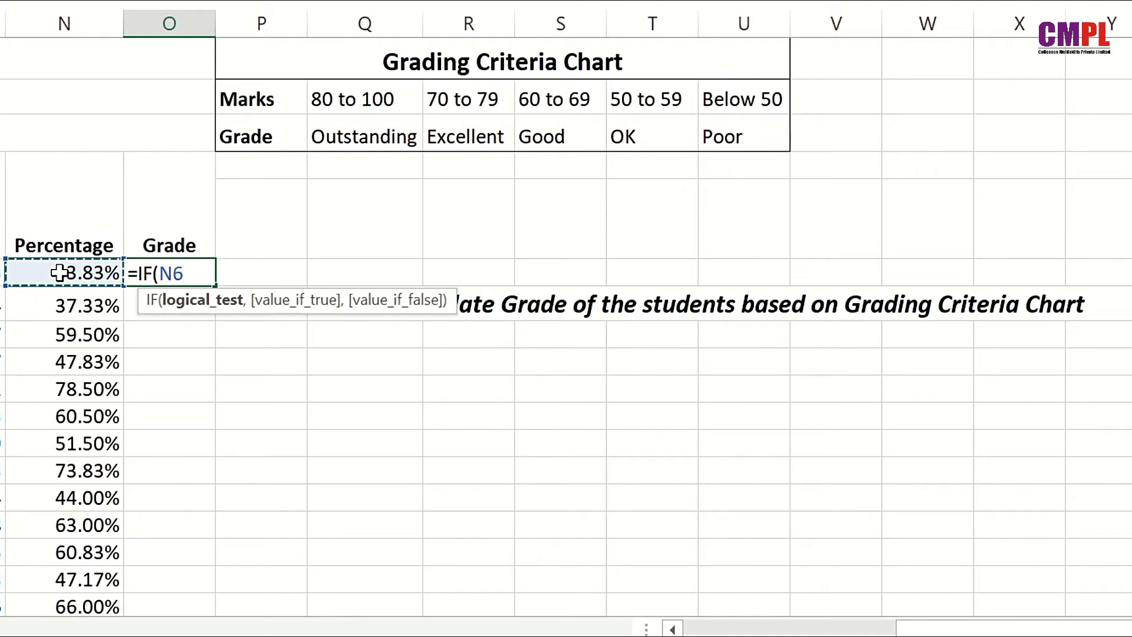
pyautogui.write('>')
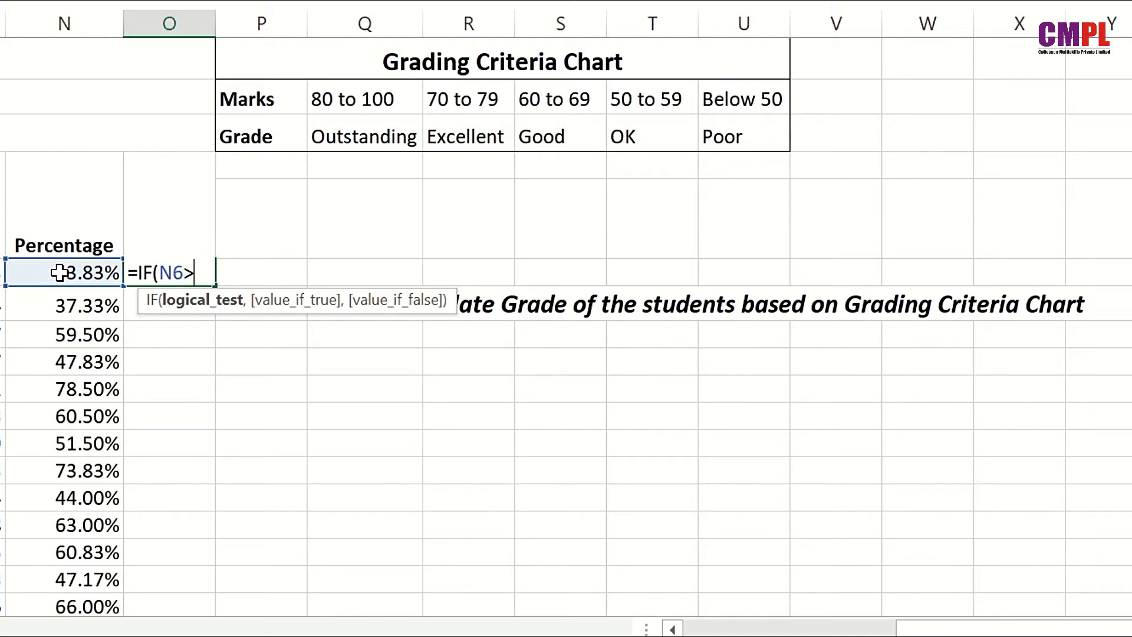
pyautogui.write('=80,')
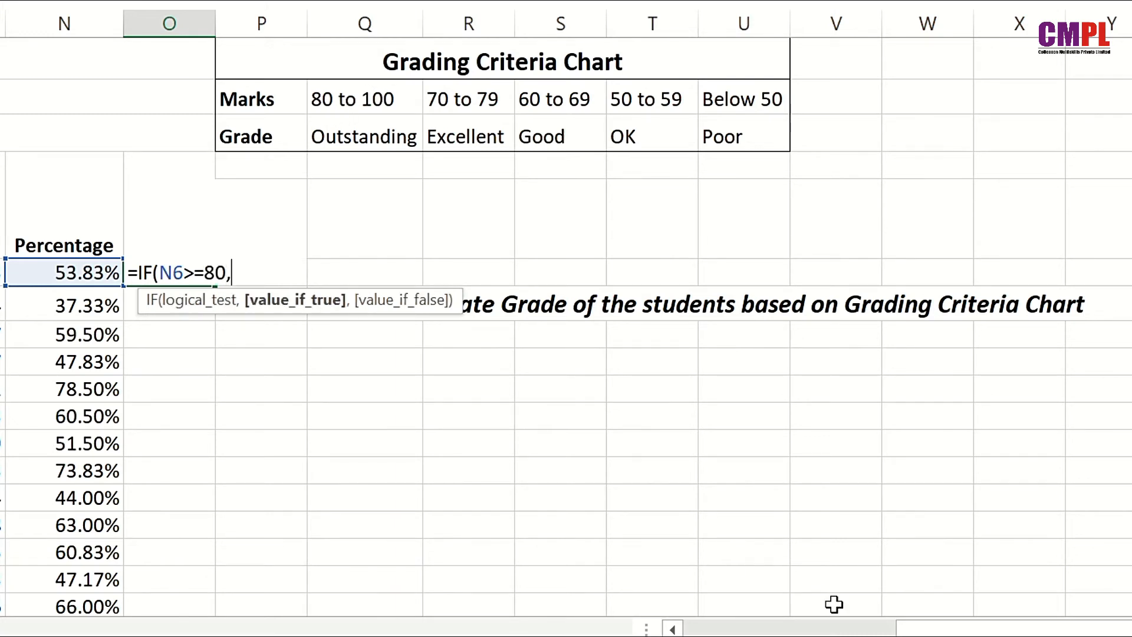
pyautogui.write('"')
pyautogui.click(351, 140)
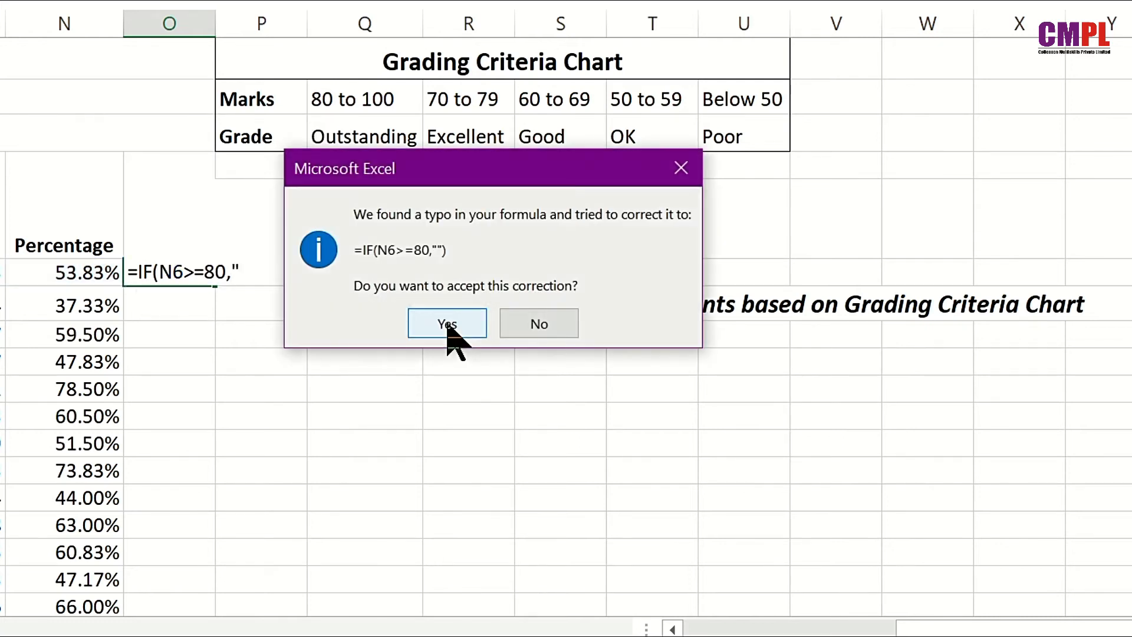
pyautogui.click(448, 325)
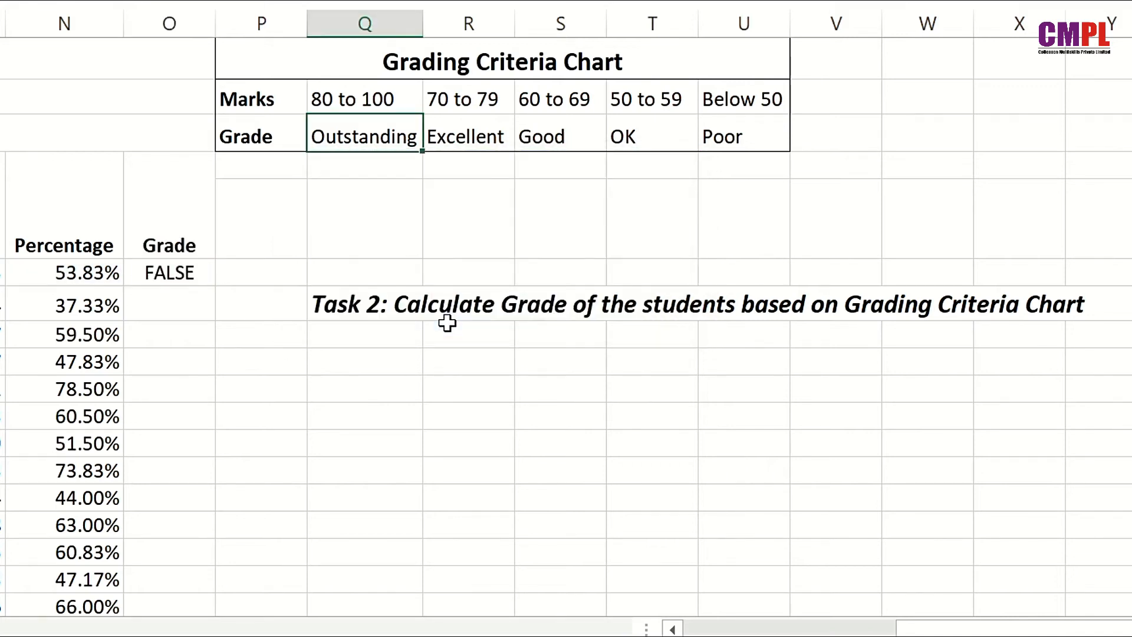
pyautogui.press('F2')
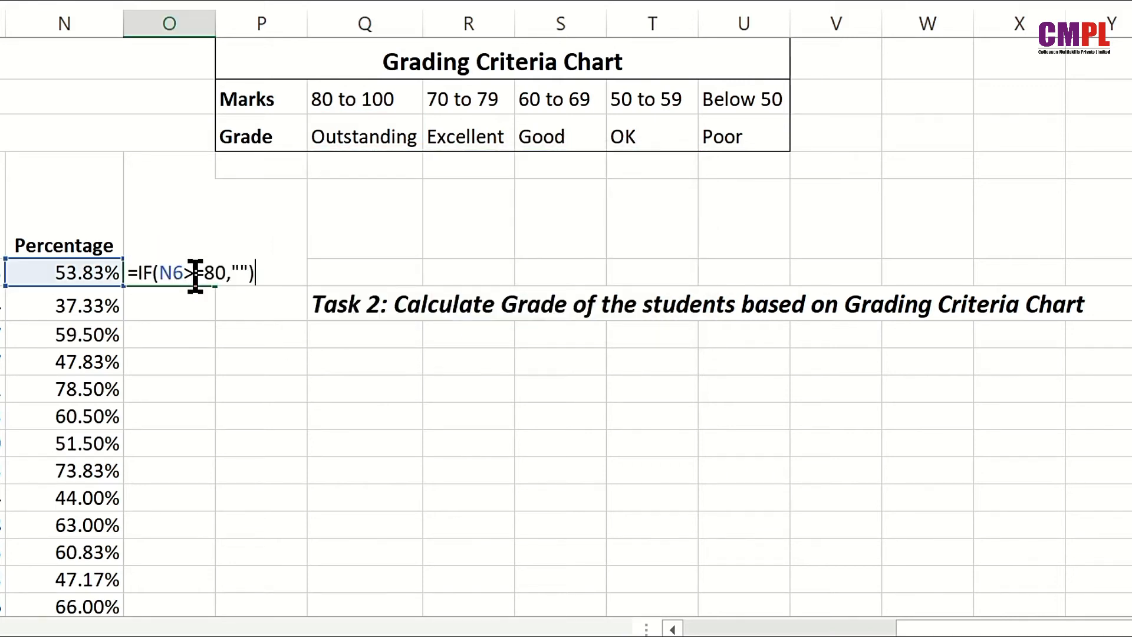
pyautogui.press('BackSpace')
pyautogui.press('BackSpace')
pyautogui.press('BackSpace')
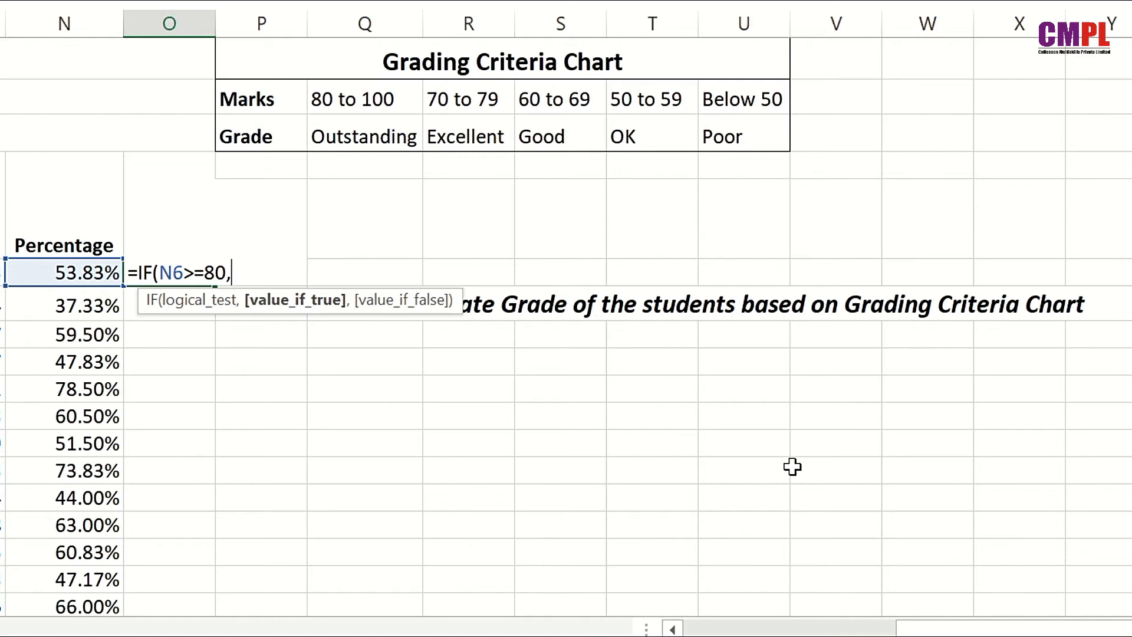
pyautogui.click(358, 130)
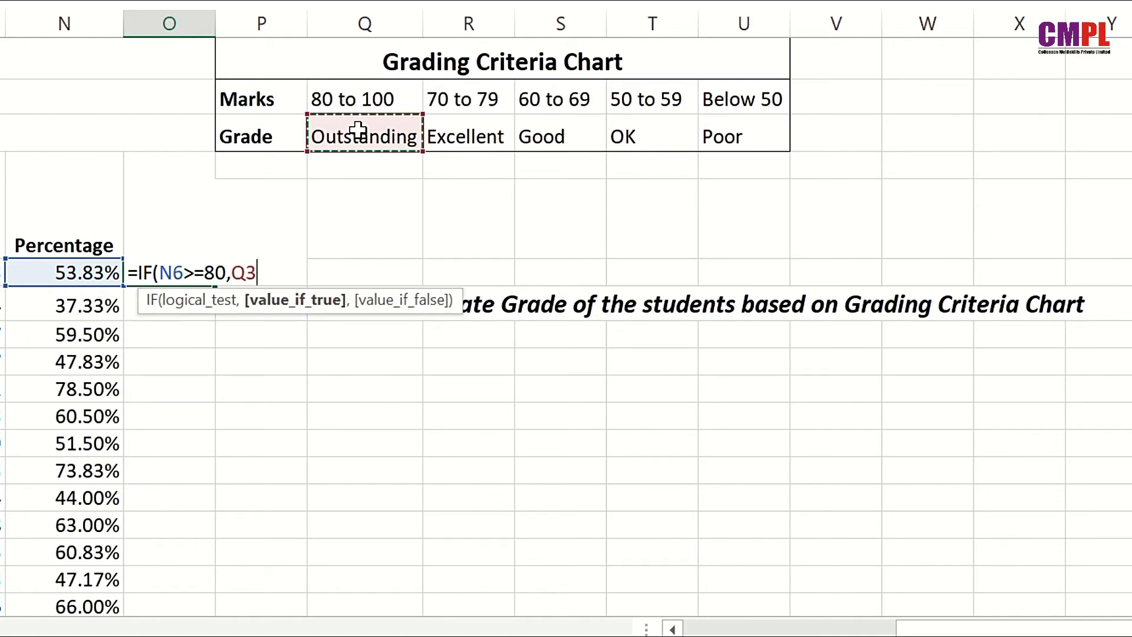
pyautogui.press('BackSpace')
pyautogui.press('BackSpace')
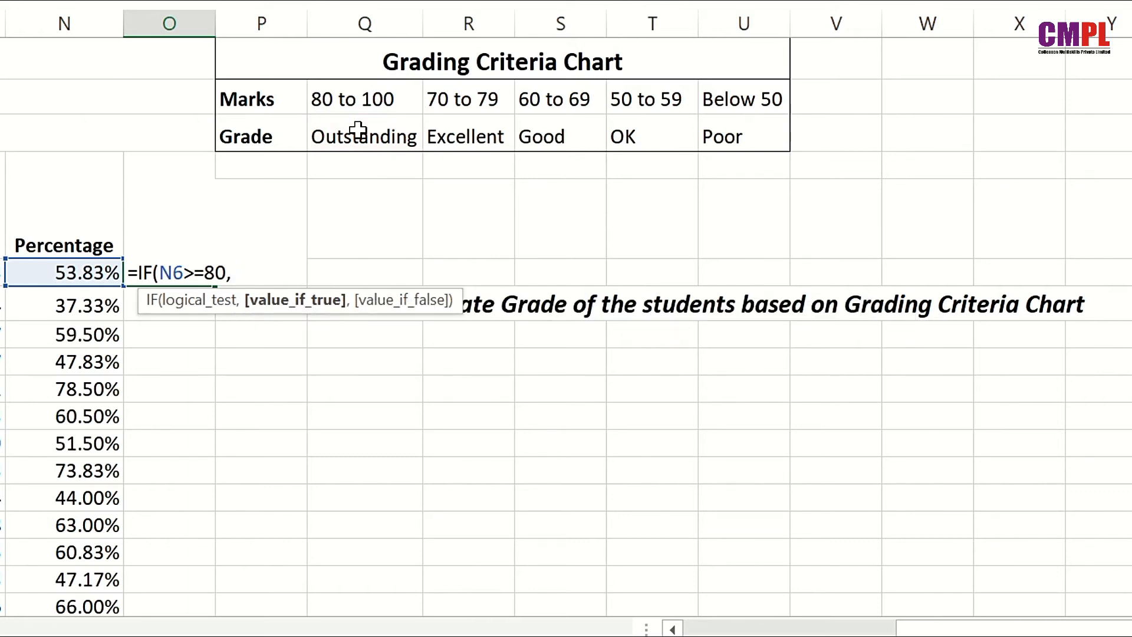
# Step: Set "Outstanding" as the true value in O6's formula and nest a second IF that references N6 as the false value
pyautogui.write('"Outstanding')
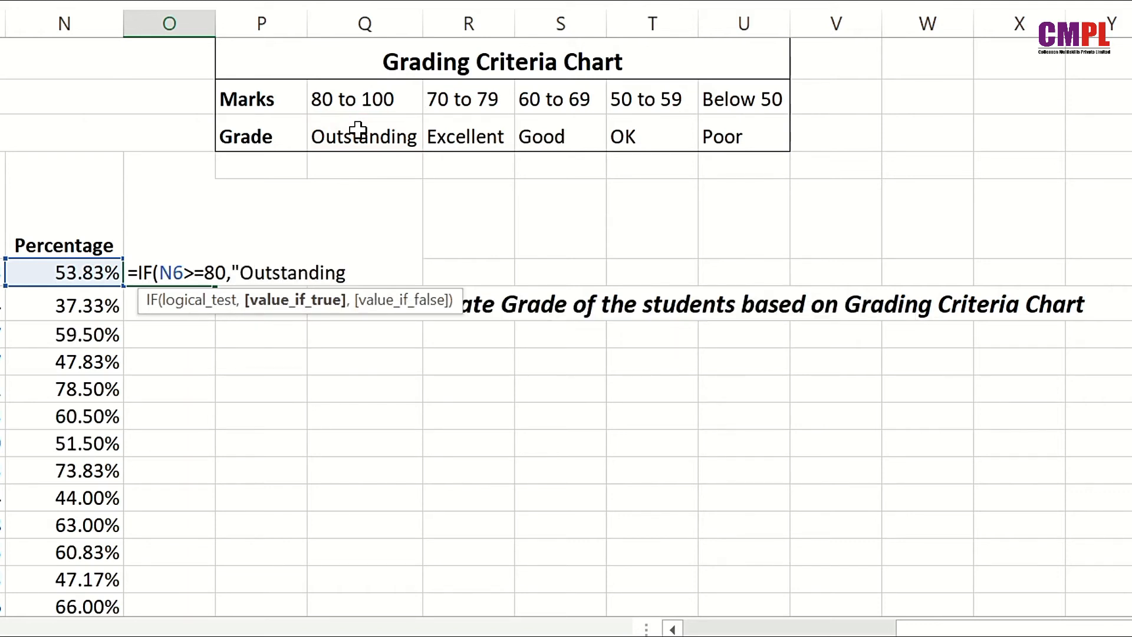
pyautogui.write('"')
pyautogui.write(',')
pyautogui.write('if')
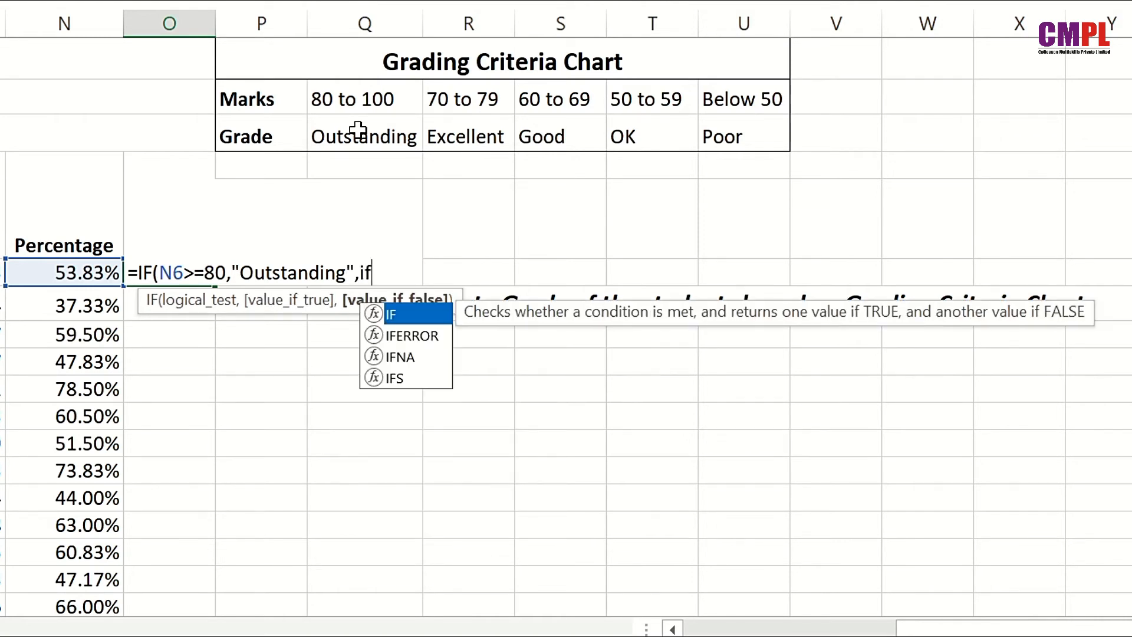
pyautogui.press('Tab')
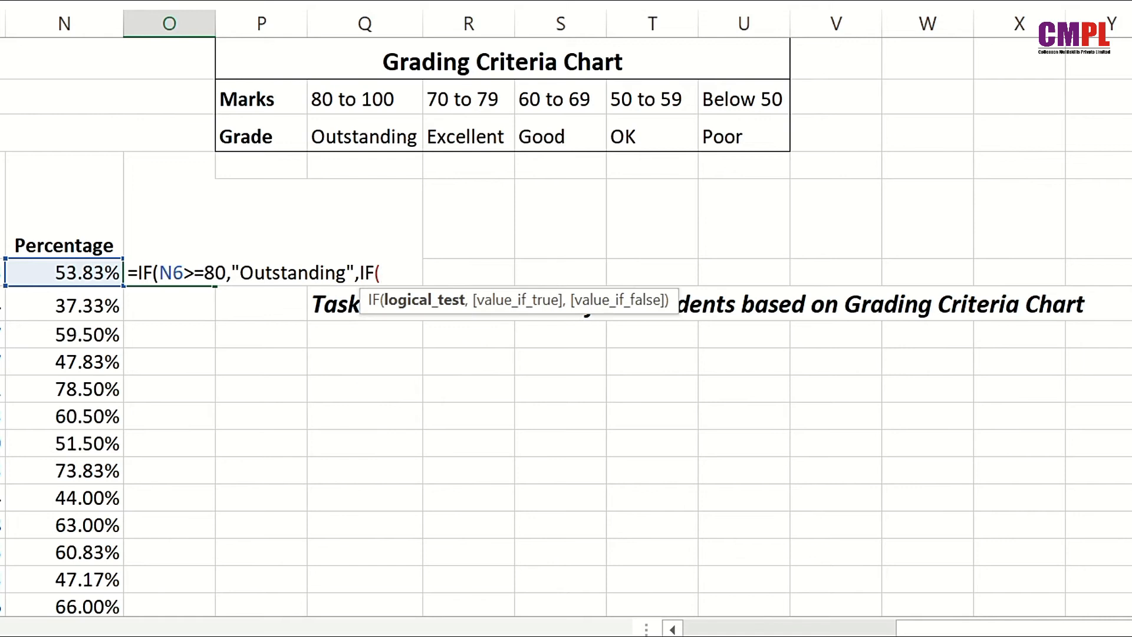
pyautogui.click(60, 273)
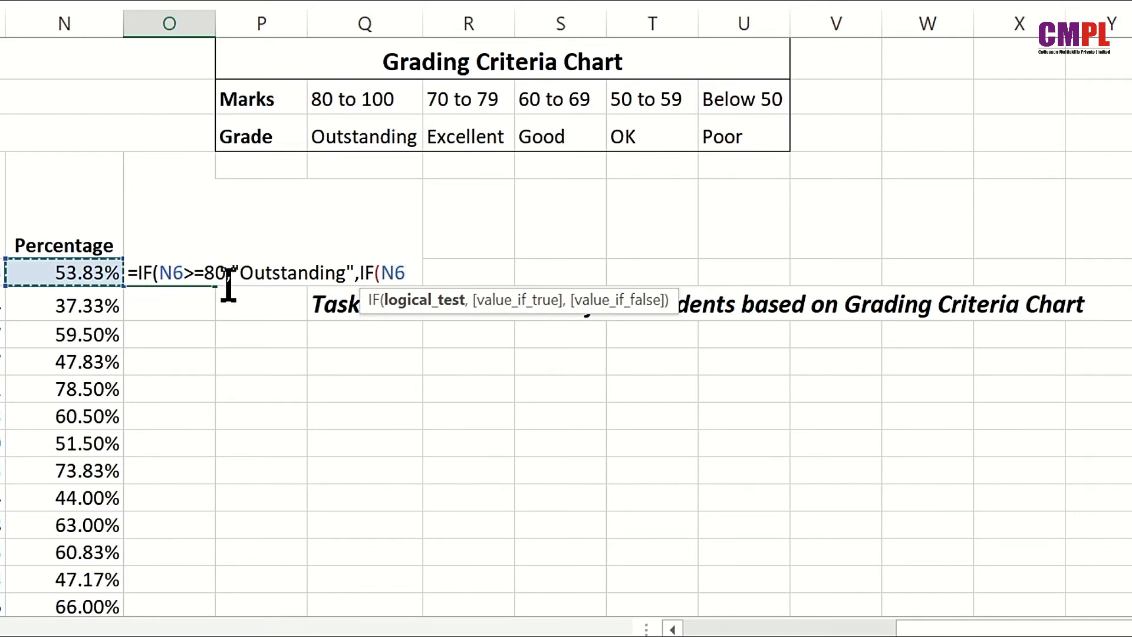
# Step: Change the first IF's threshold to 80% and complete the second IF's logical test as N6>=70%
pyautogui.click(223, 274)
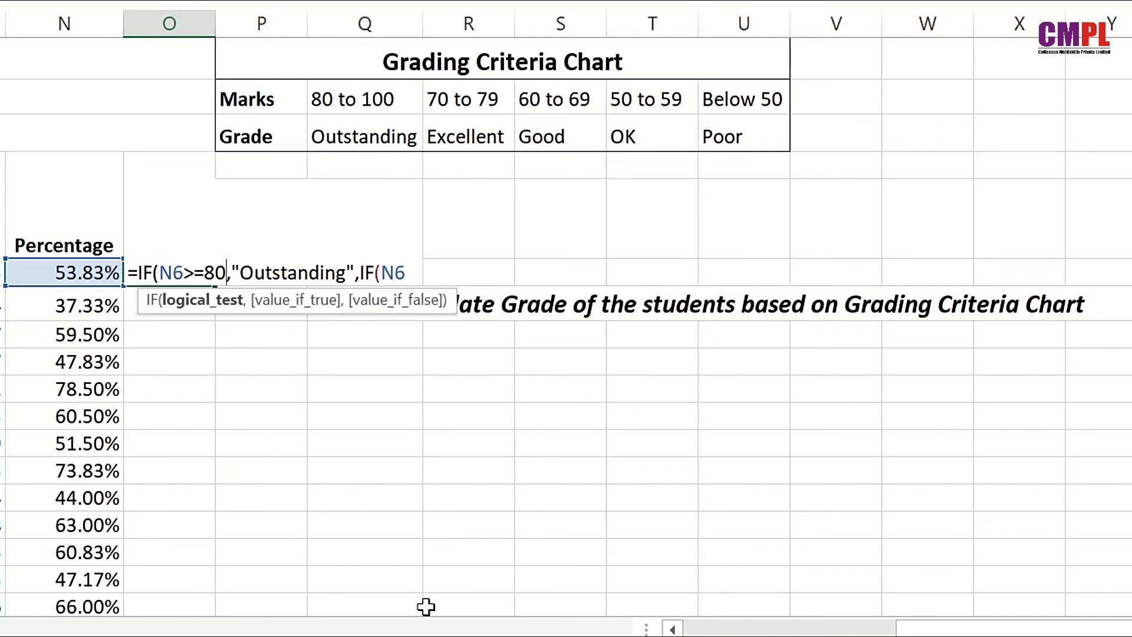
pyautogui.write('%')
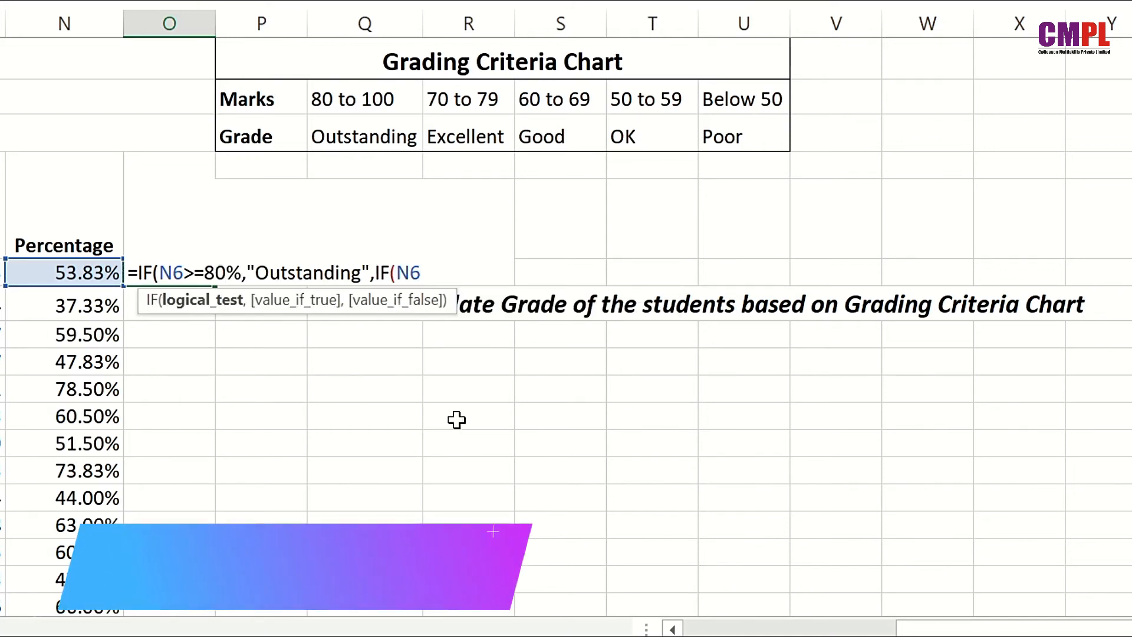
pyautogui.click(426, 269)
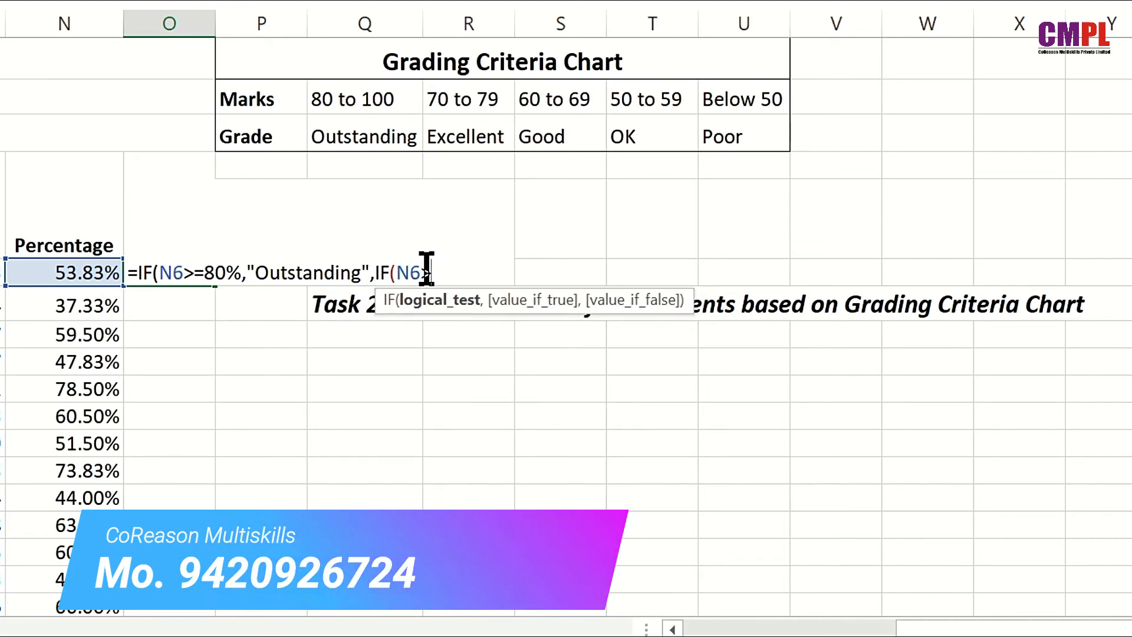
pyautogui.write('>=')
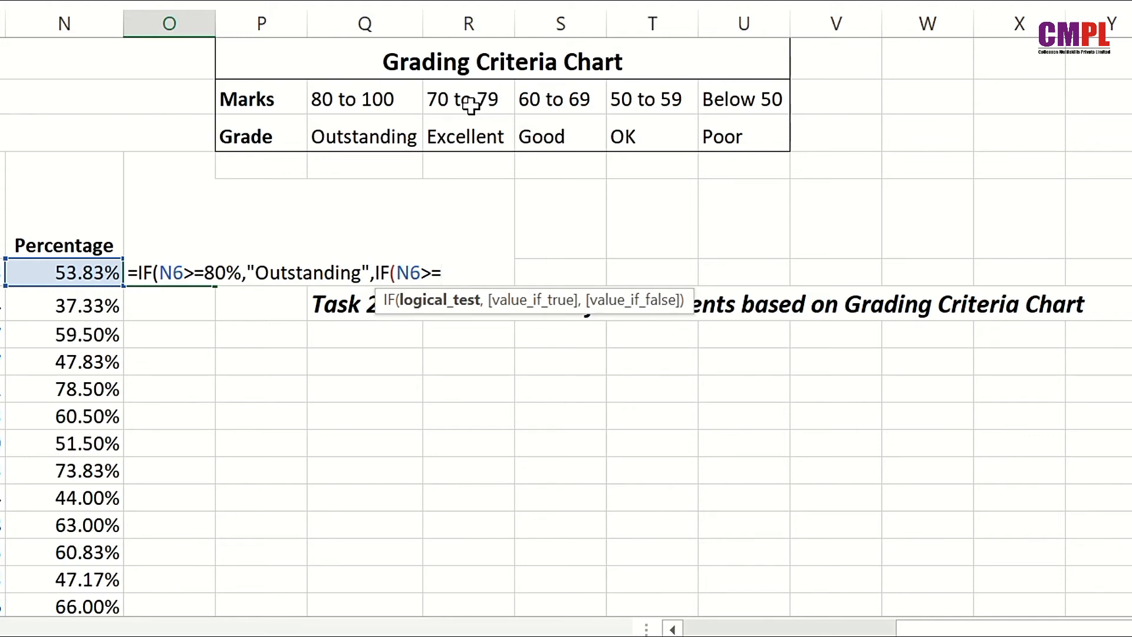
pyautogui.write('70%')
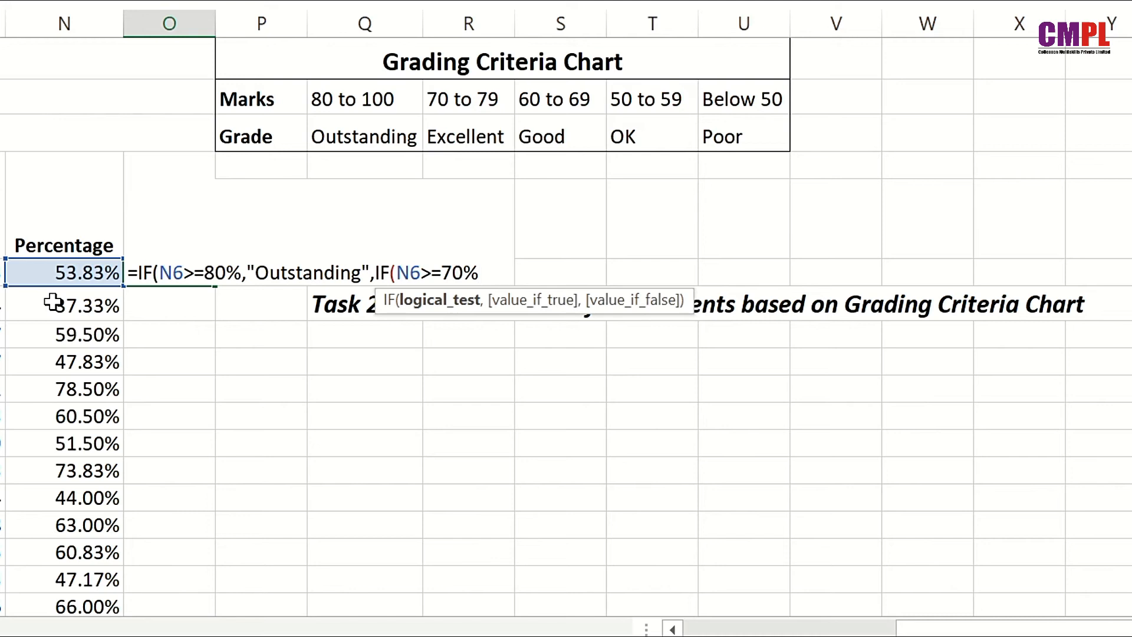
# Step: Set "Excellent" as the true value of the second IF in O6's formula
pyautogui.write(',')
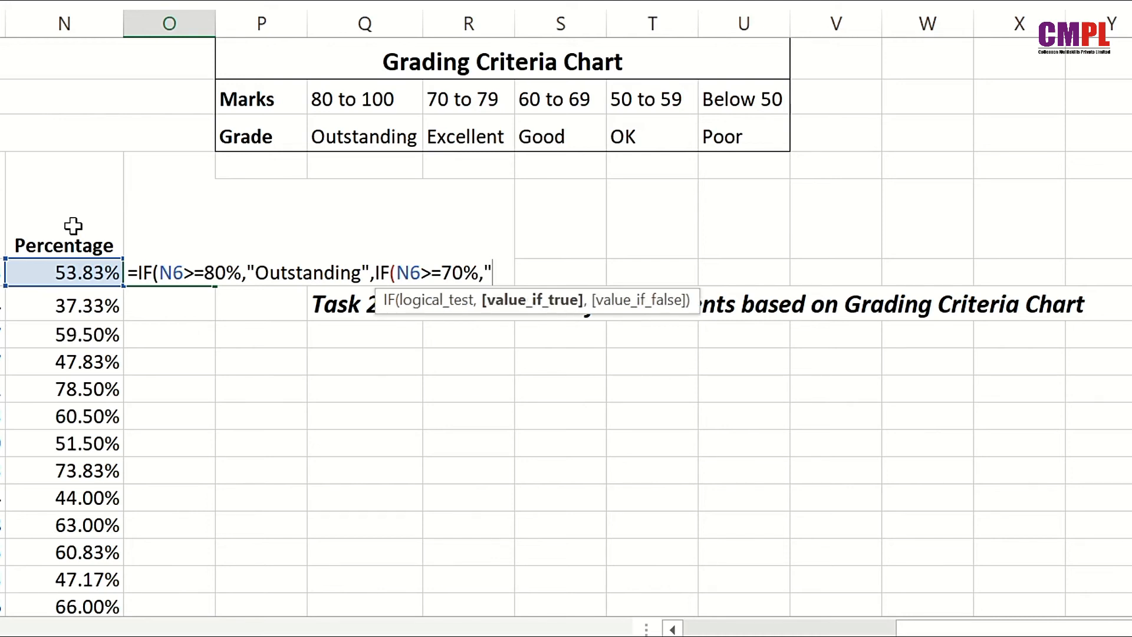
pyautogui.write('"Exce')
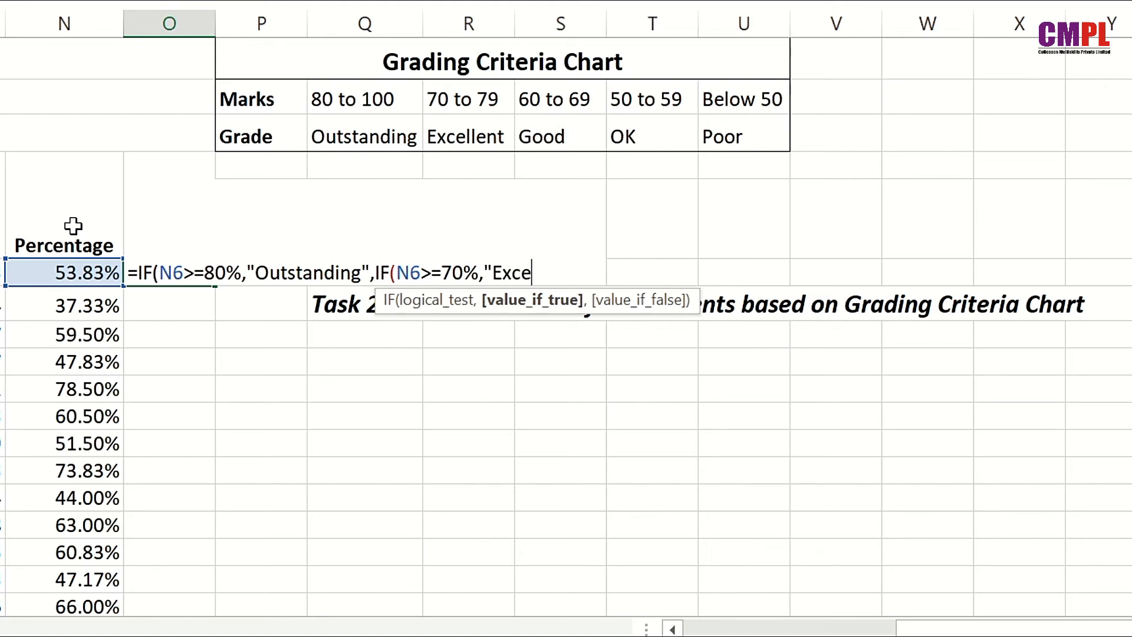
pyautogui.write('llent",')
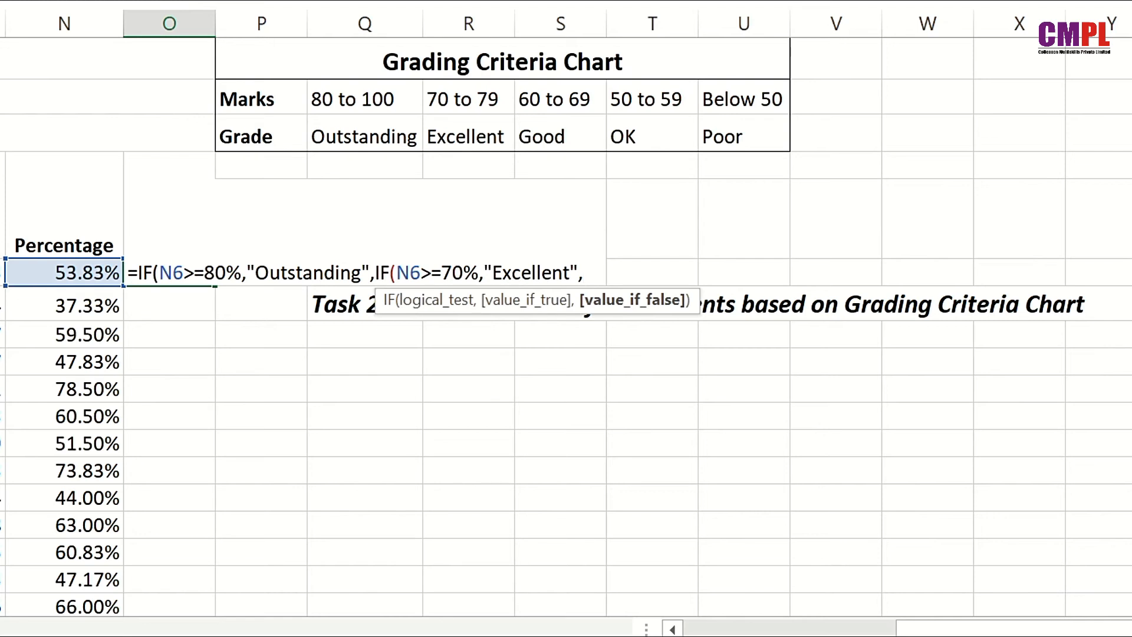
# Step: Nest a third IF in O6's formula with the logical test N6>=60% and "Good" as its true value
pyautogui.write('if')
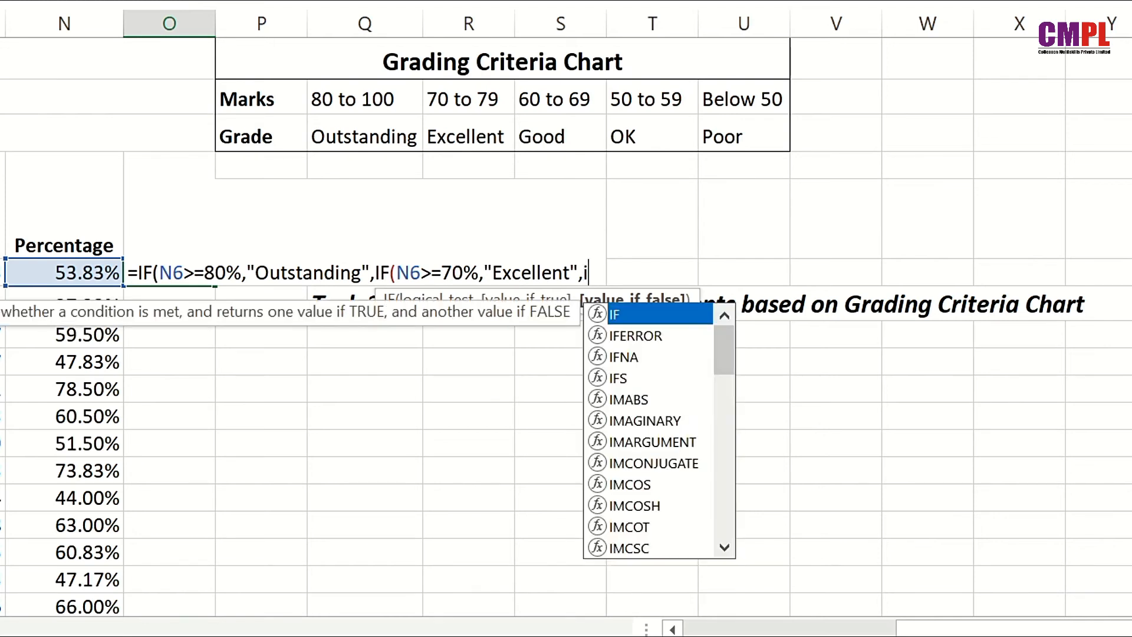
pyautogui.press('Tab')
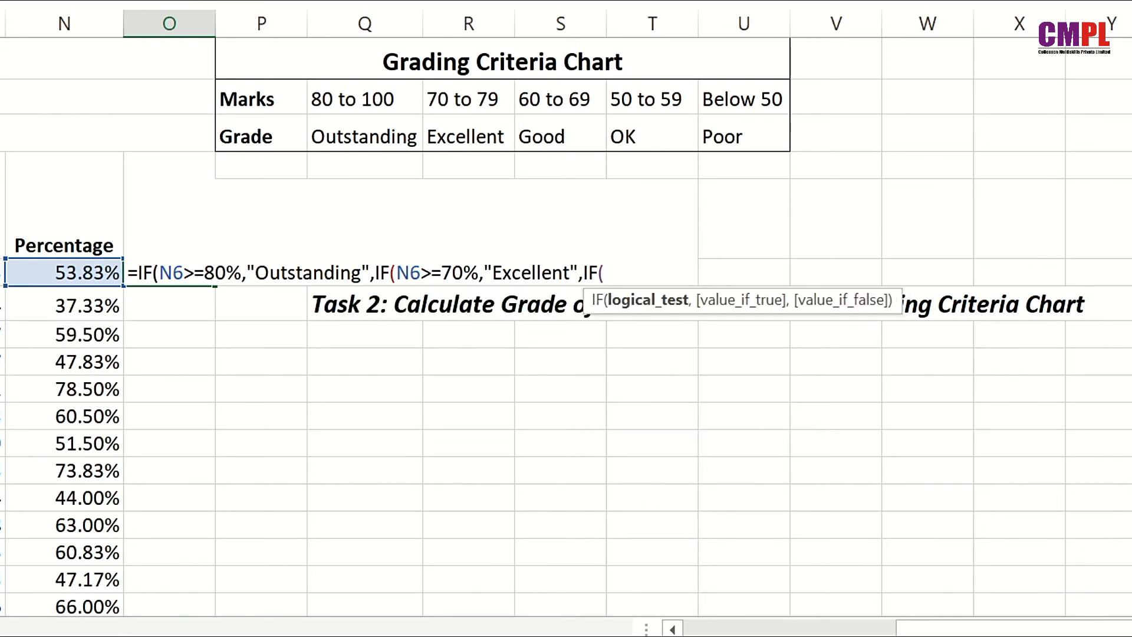
pyautogui.click(47, 274)
pyautogui.write('>')
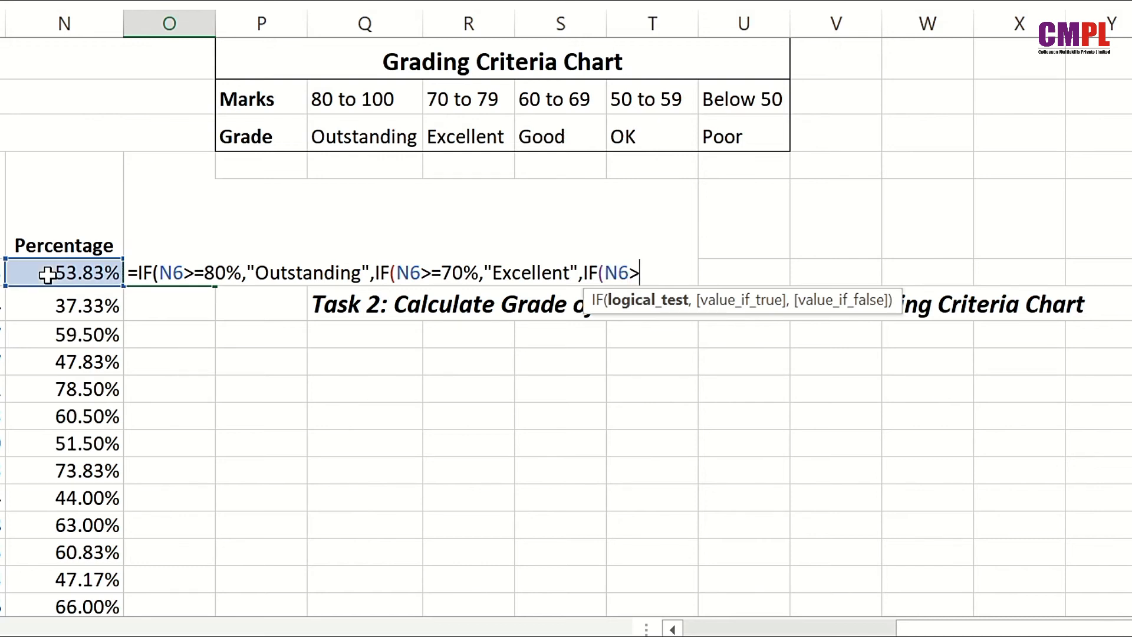
pyautogui.write('=60,')
pyautogui.press('BackSpace')
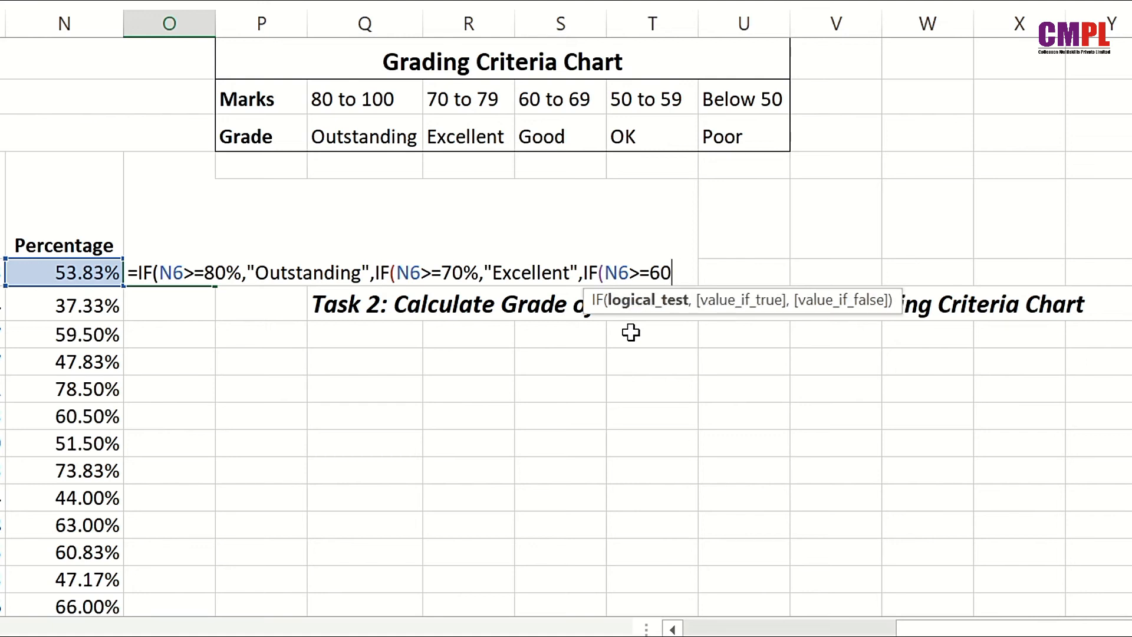
pyautogui.write('%,')
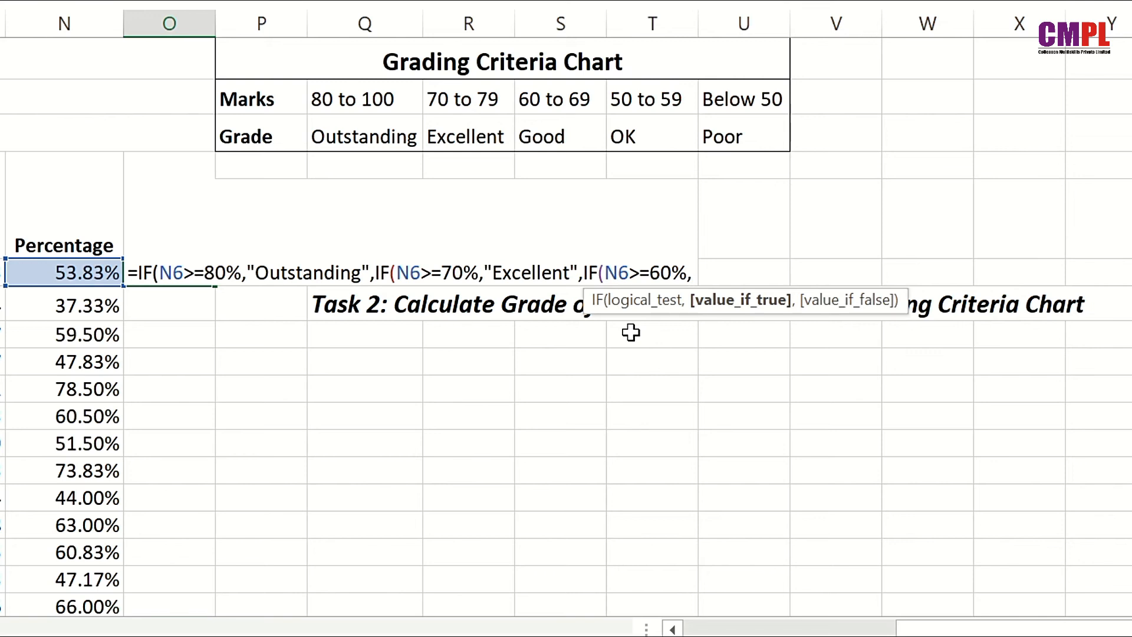
pyautogui.write('"Good",')
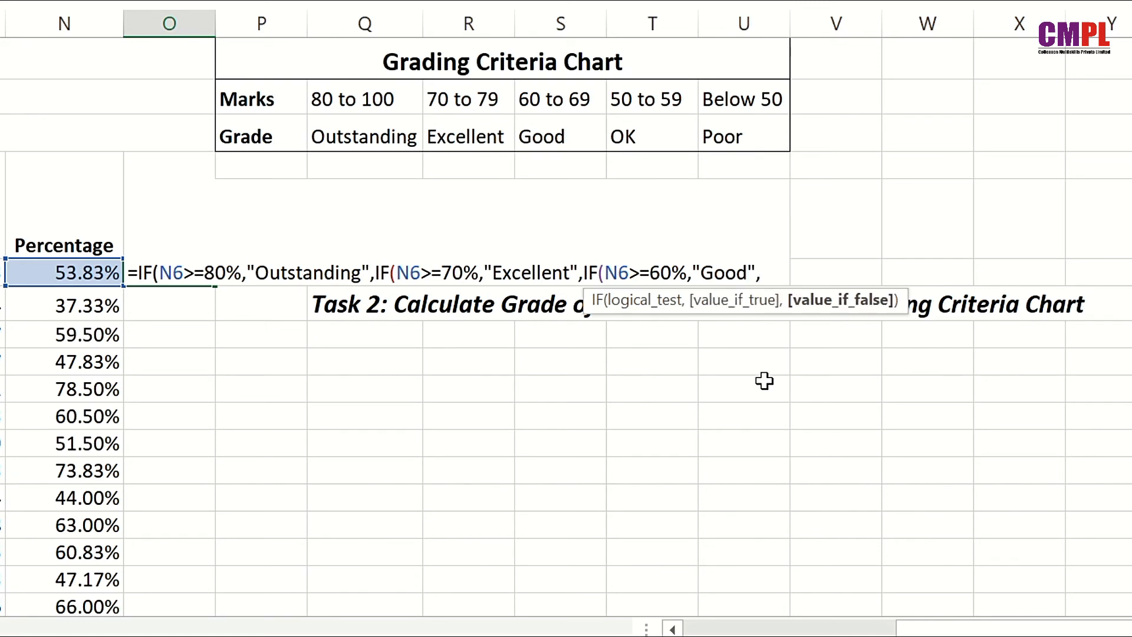
# Step: Nest a fourth IF in O6's formula with the logical test N6>=50% and "OK" as its true value
pyautogui.write('IF(')
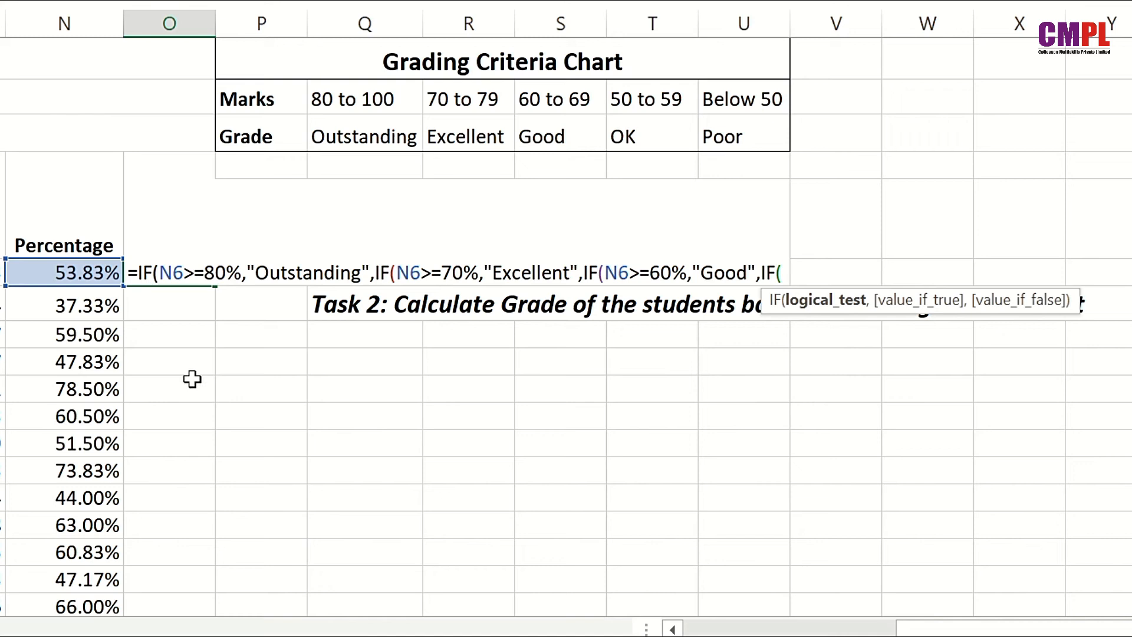
pyautogui.click(80, 268)
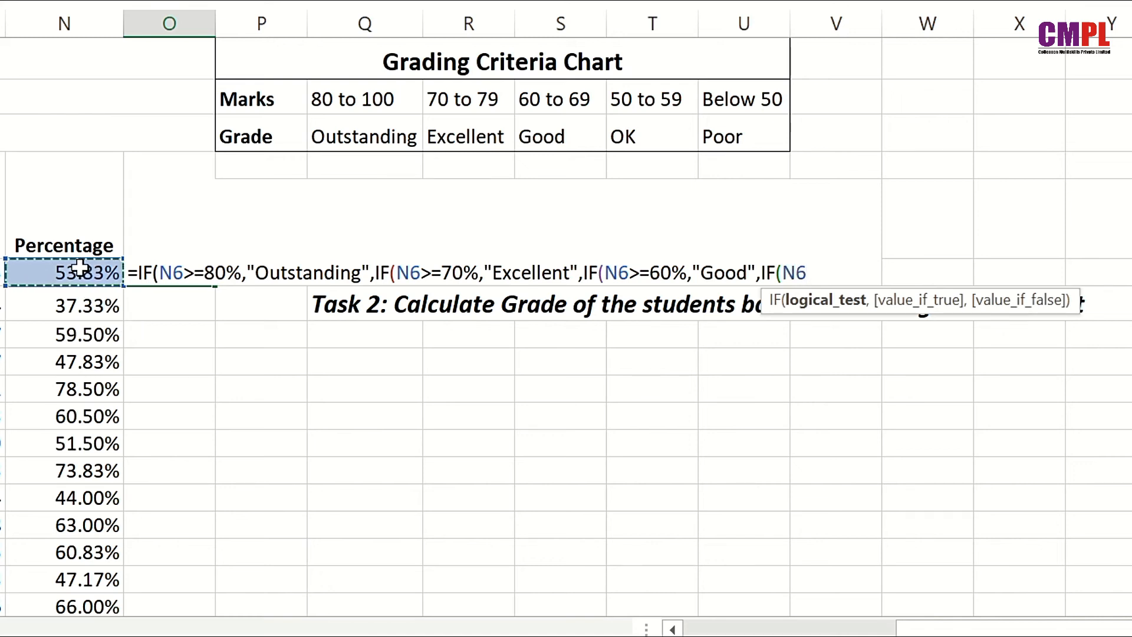
pyautogui.write('>')
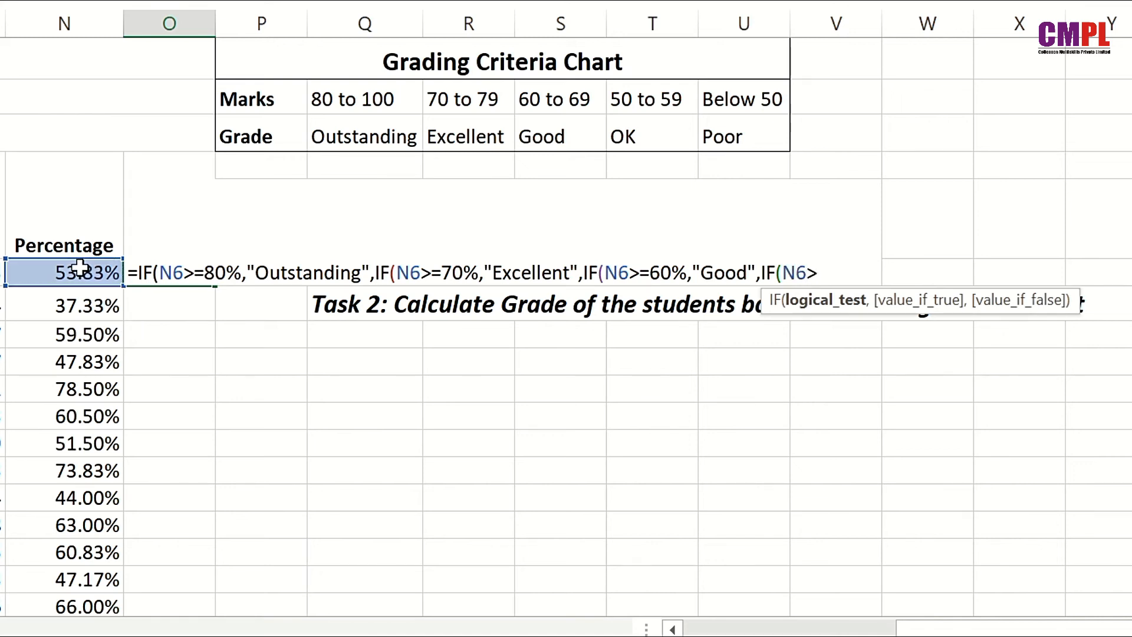
pyautogui.write('=50%,"')
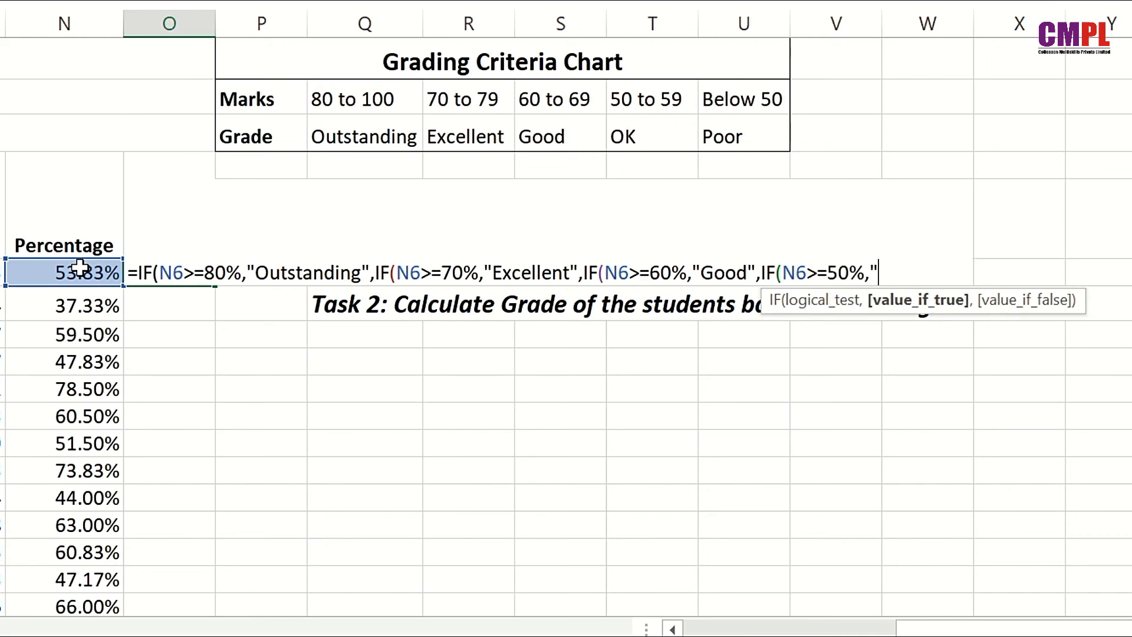
pyautogui.write('OK",')
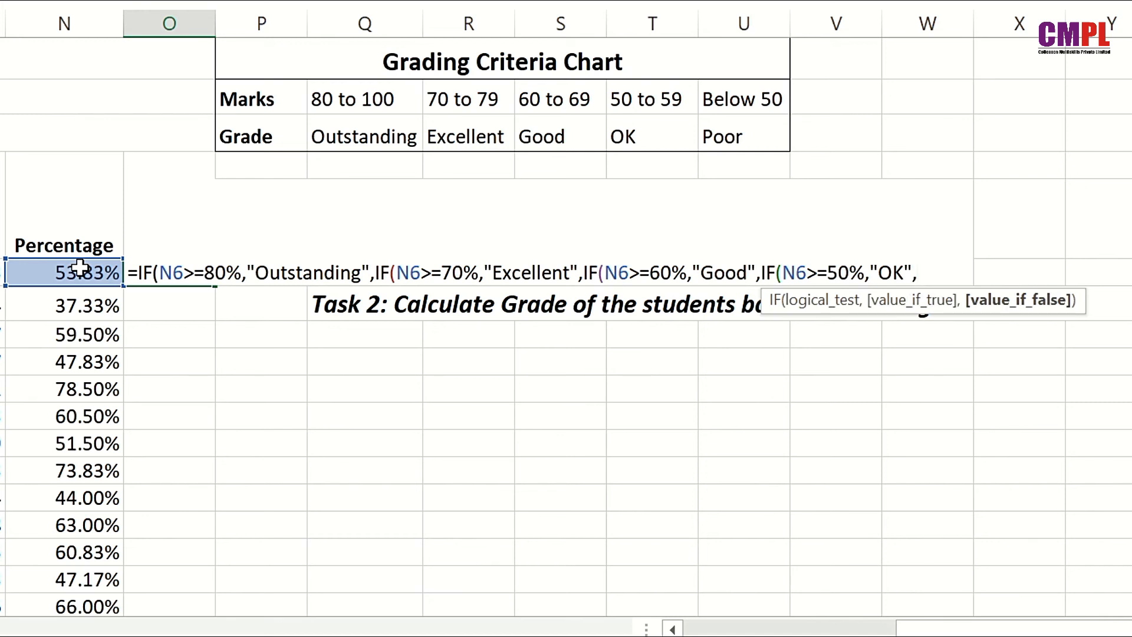
# Step: Complete O6's formula with "Poor" as the final false value, close all four IFs, and fill it down the Grade column
pyautogui.write('"Poor')
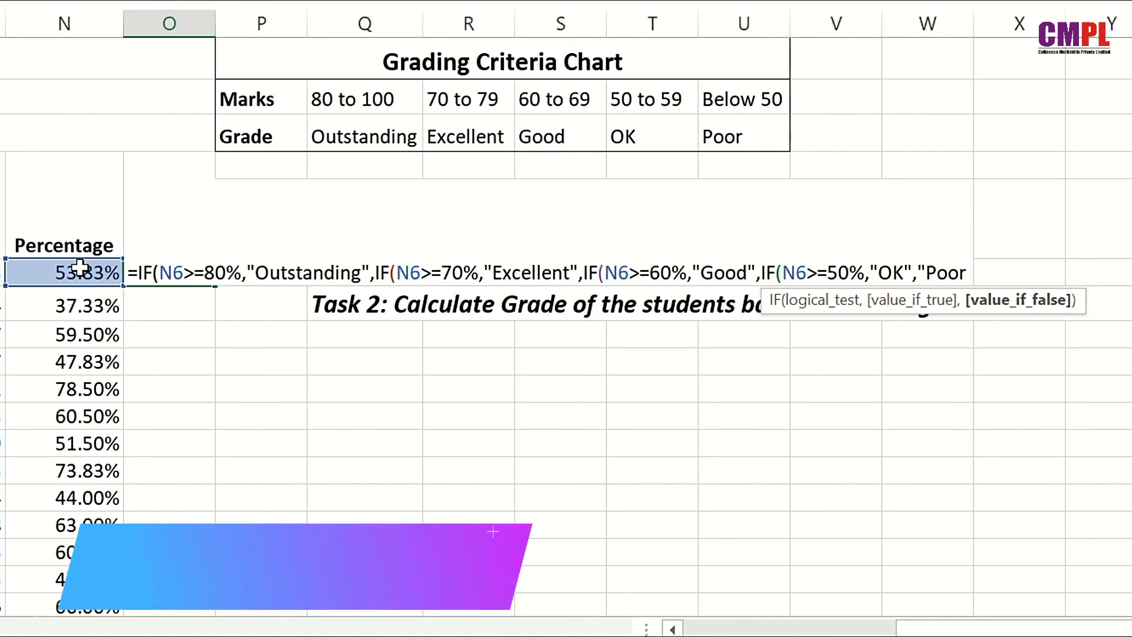
pyautogui.write('"')
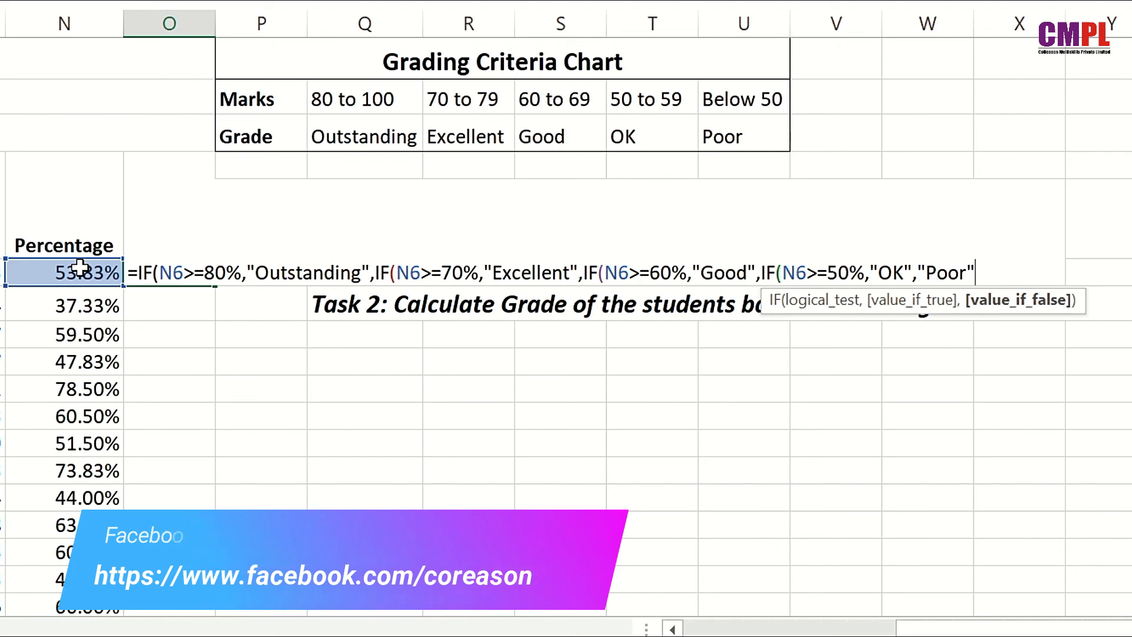
pyautogui.write(')')
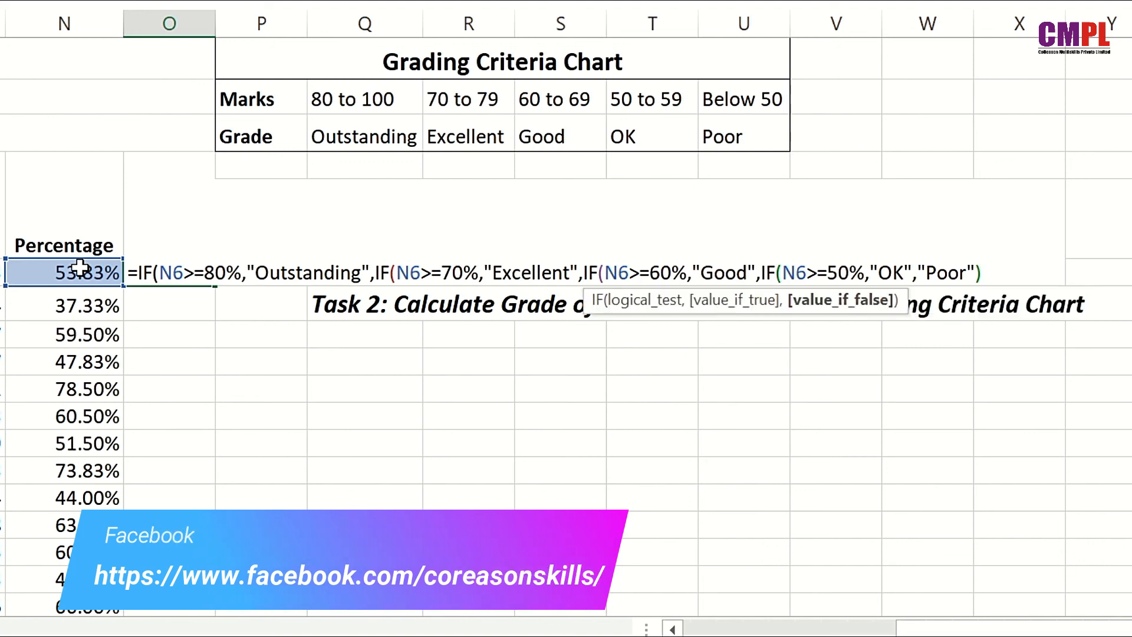
pyautogui.write(')')
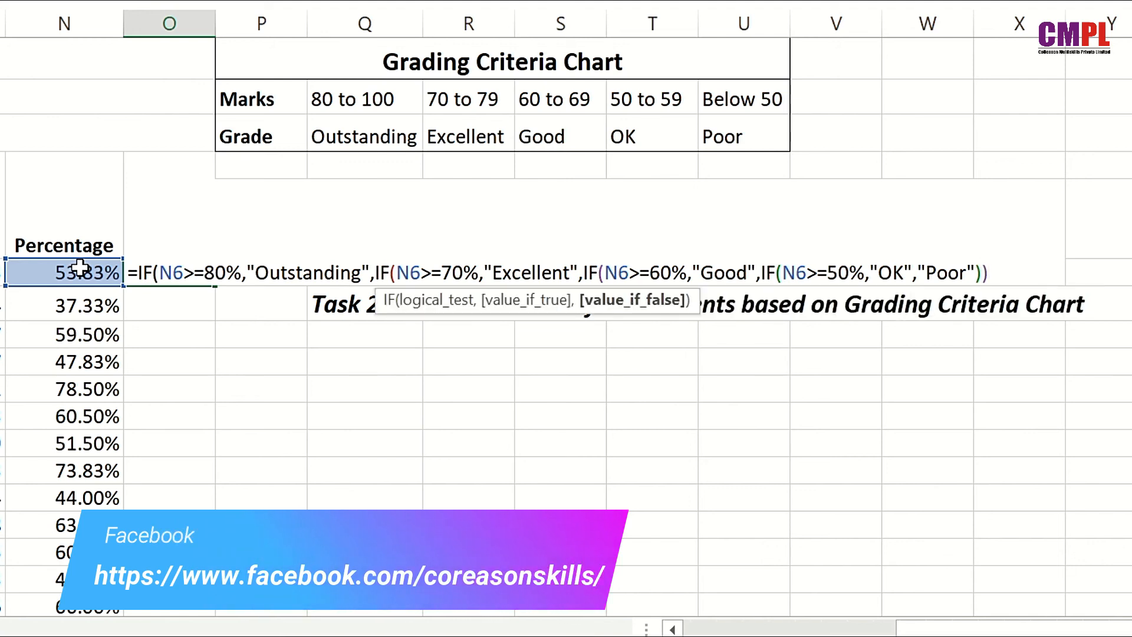
pyautogui.write(')')
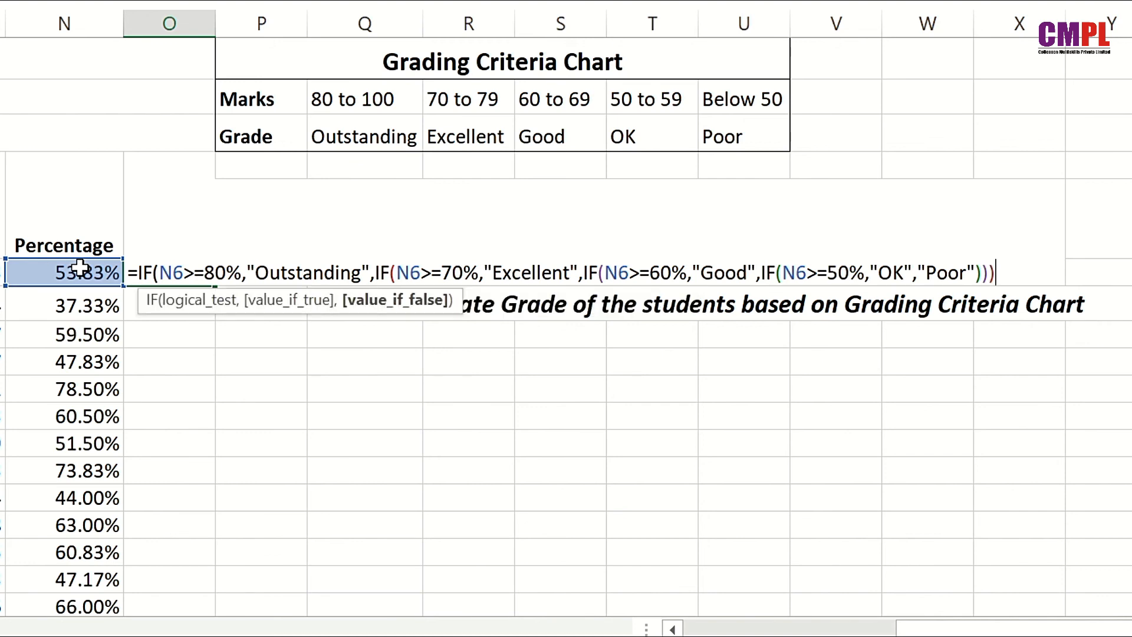
pyautogui.write(')')
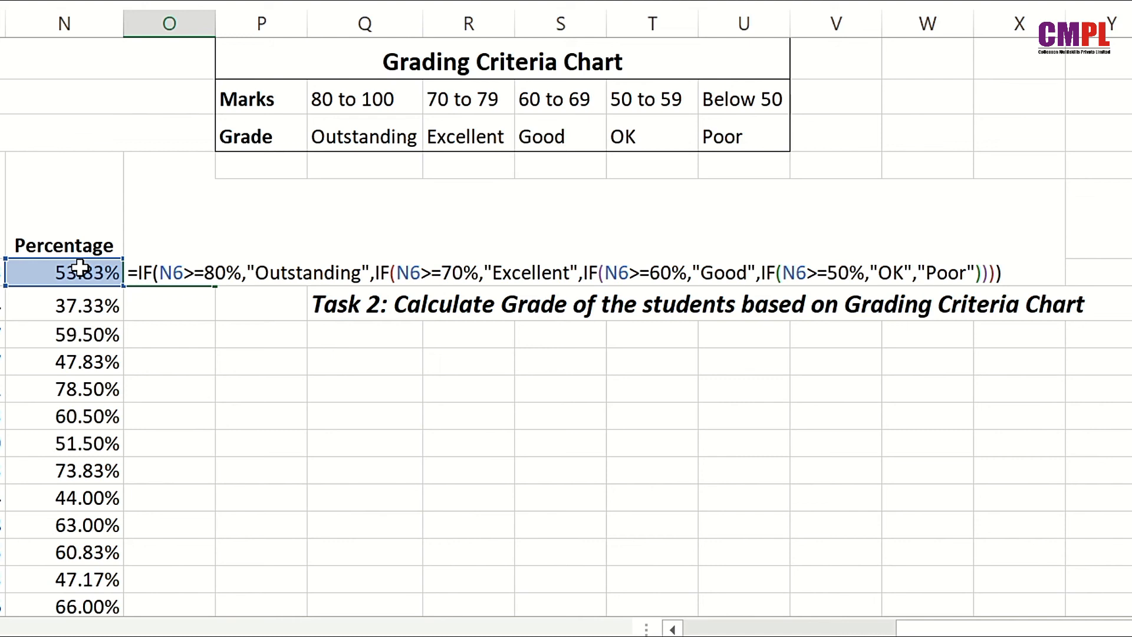
pyautogui.press('Return')
pyautogui.click(156, 271)
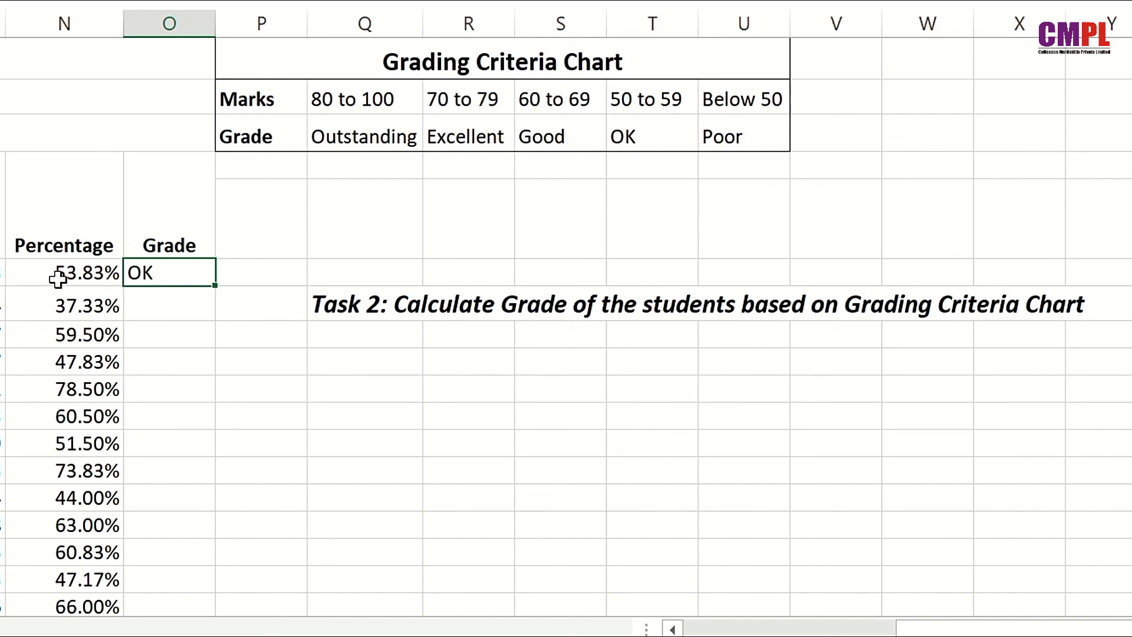
pyautogui.doubleClick(213, 289)
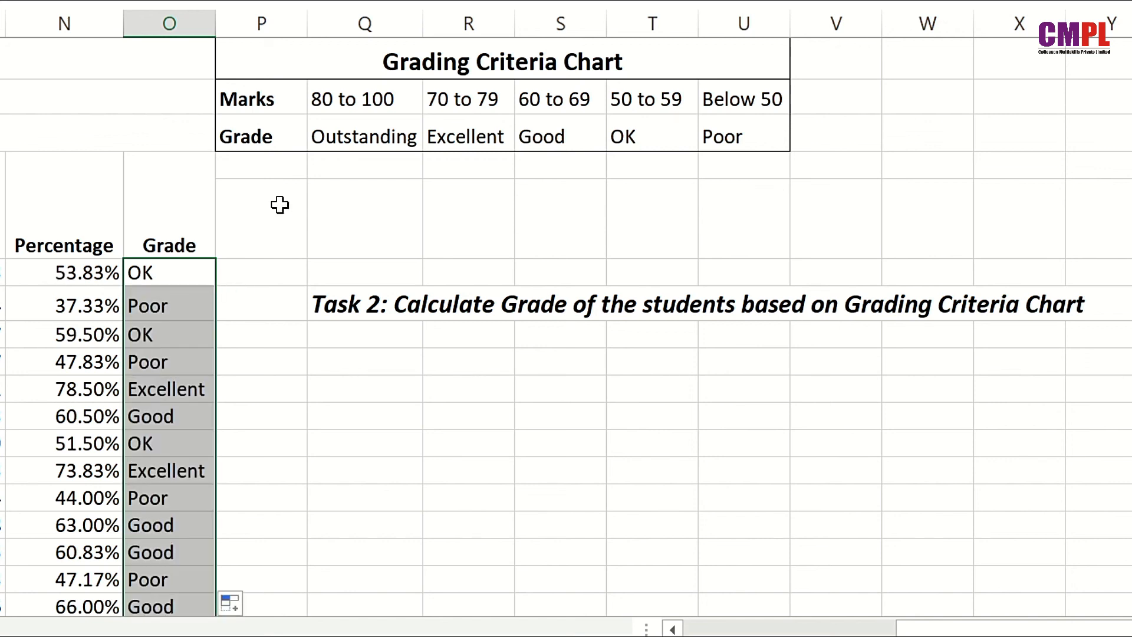
# Step: Compare the 80 to 100 and 70 to 79 bands of the Grading Criteria Chart with the students' percentages and grades
pyautogui.click(359, 102)
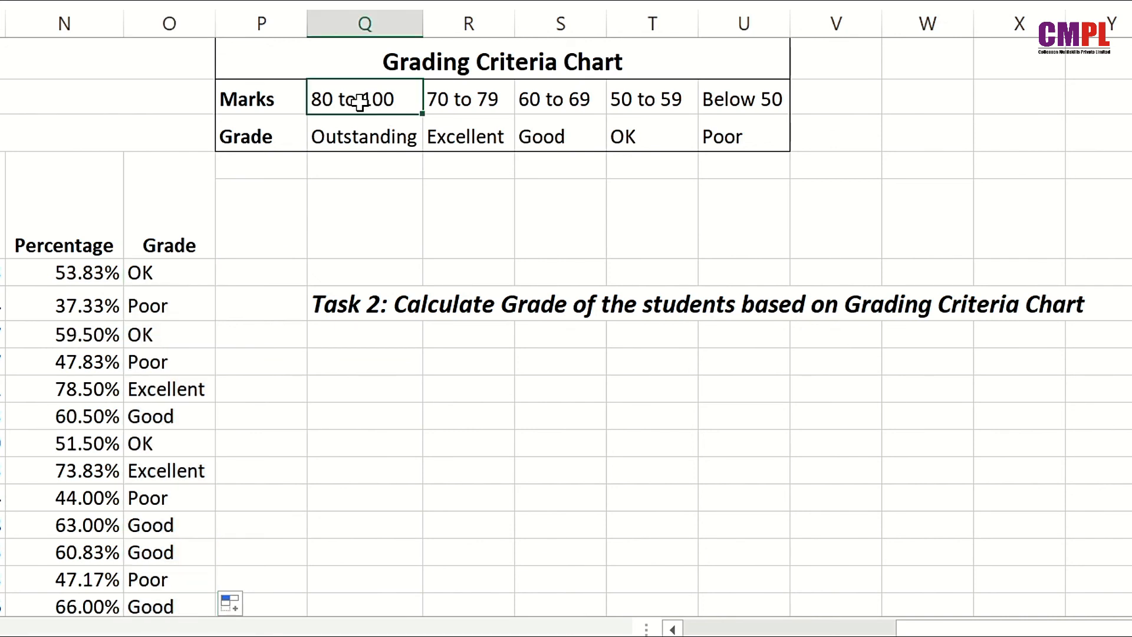
pyautogui.click(436, 101)
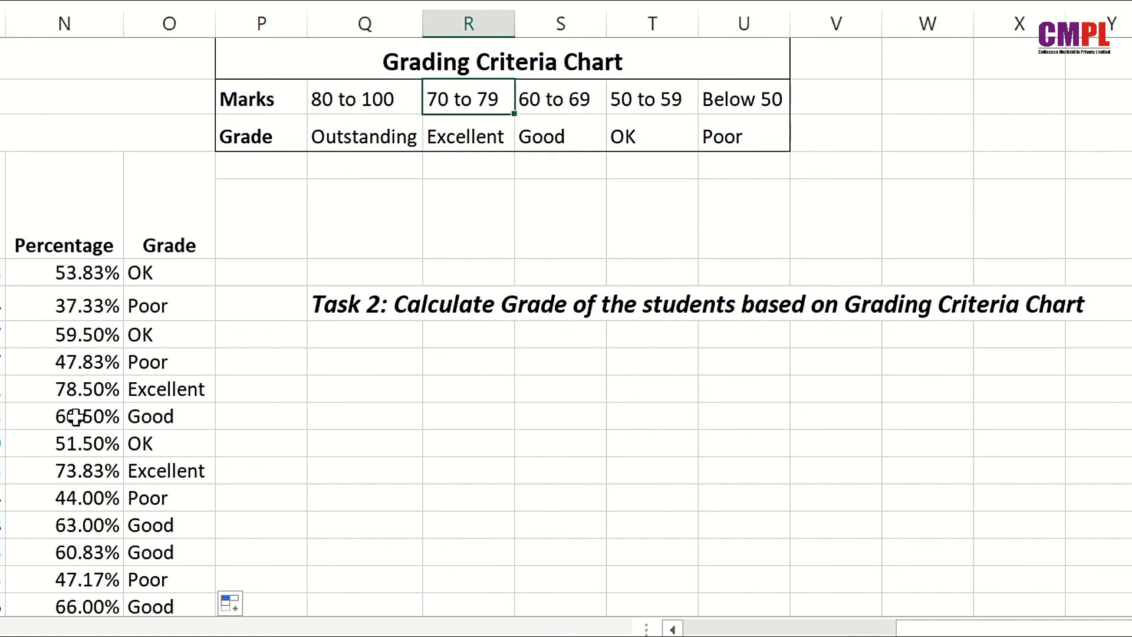
pyautogui.click(72, 392)
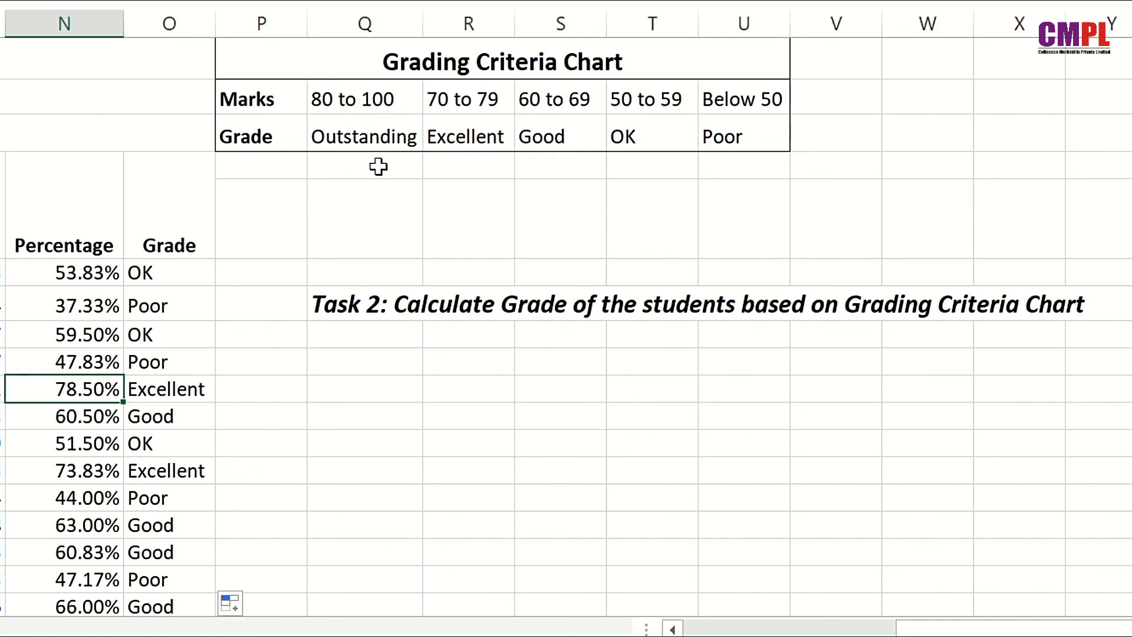
pyautogui.click(480, 131)
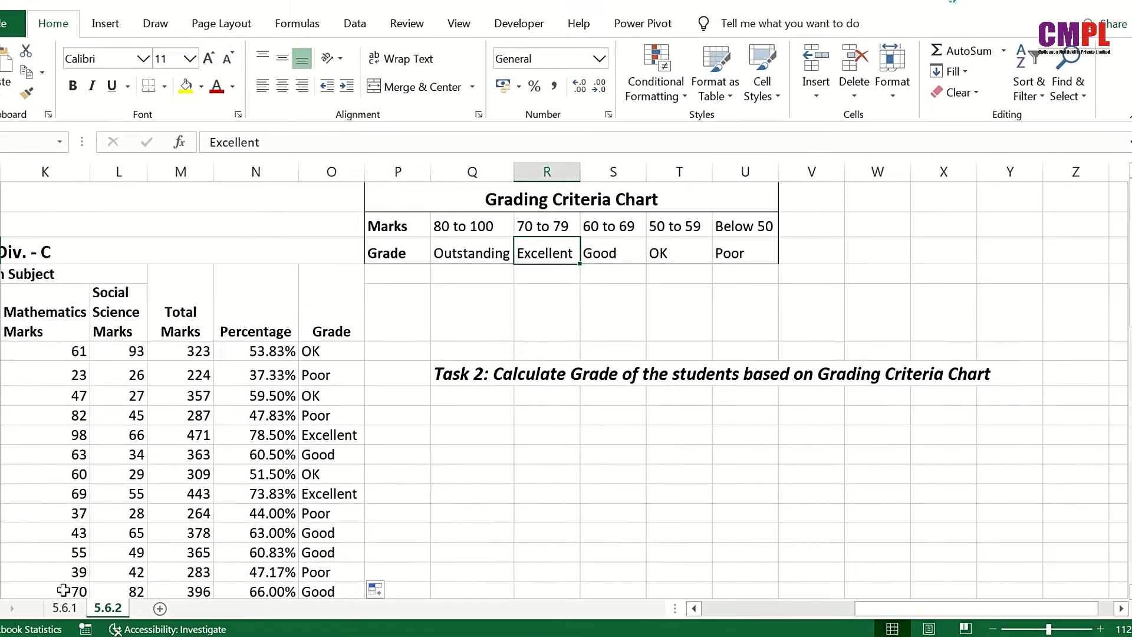
# Step: Open sheet 5.6.1 and review the nested IF formula in E3, the first item's Disc. % cell
pyautogui.click(65, 608)
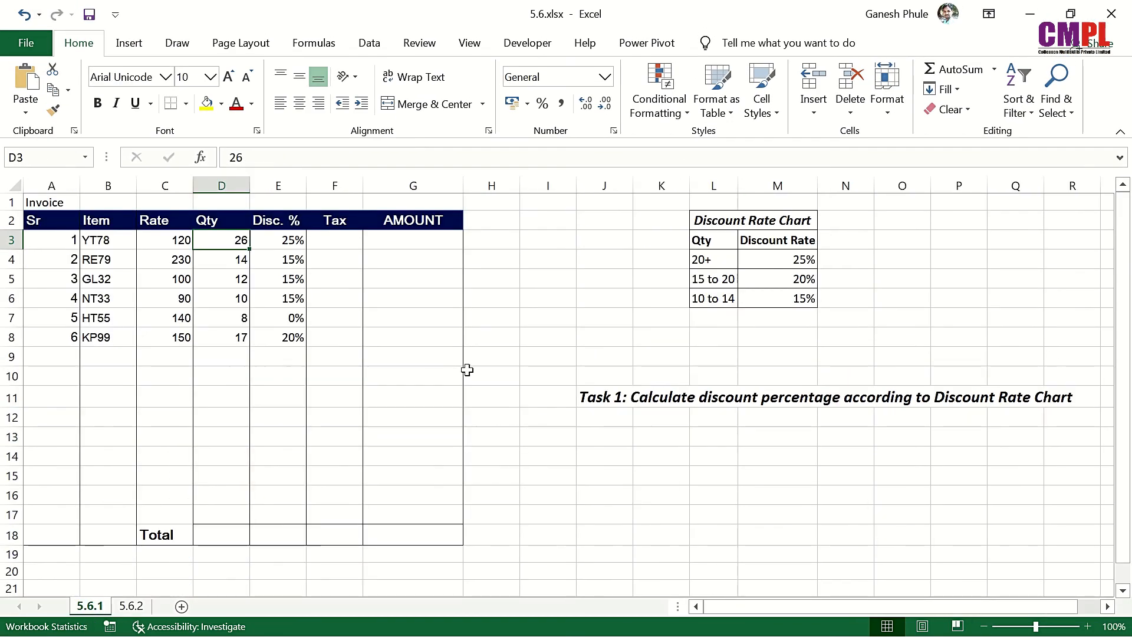
pyautogui.click(290, 242)
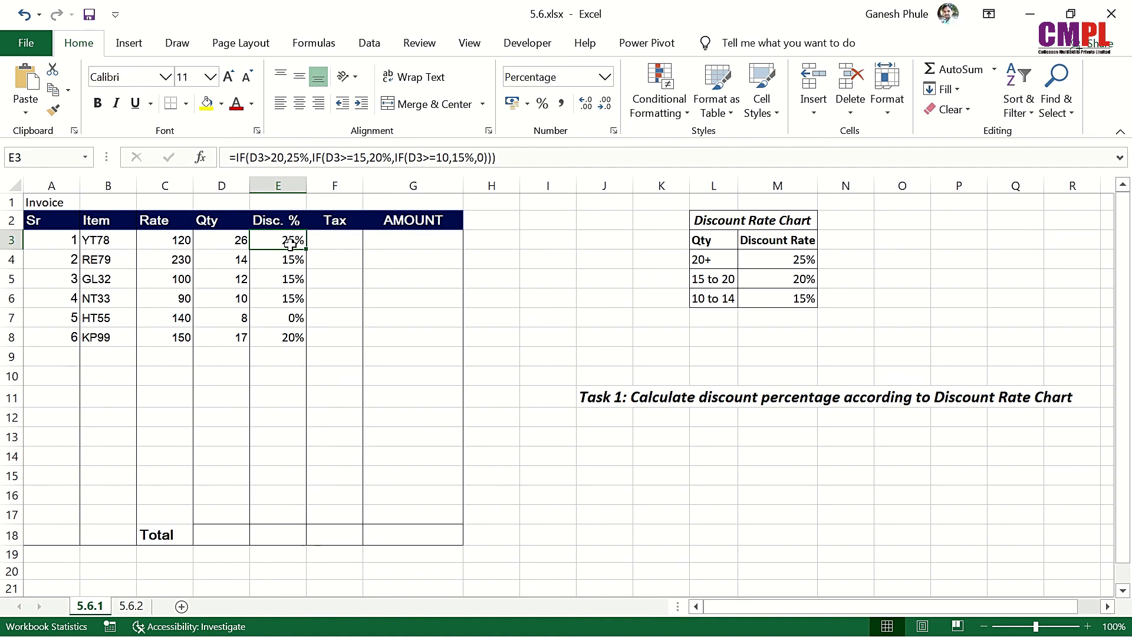